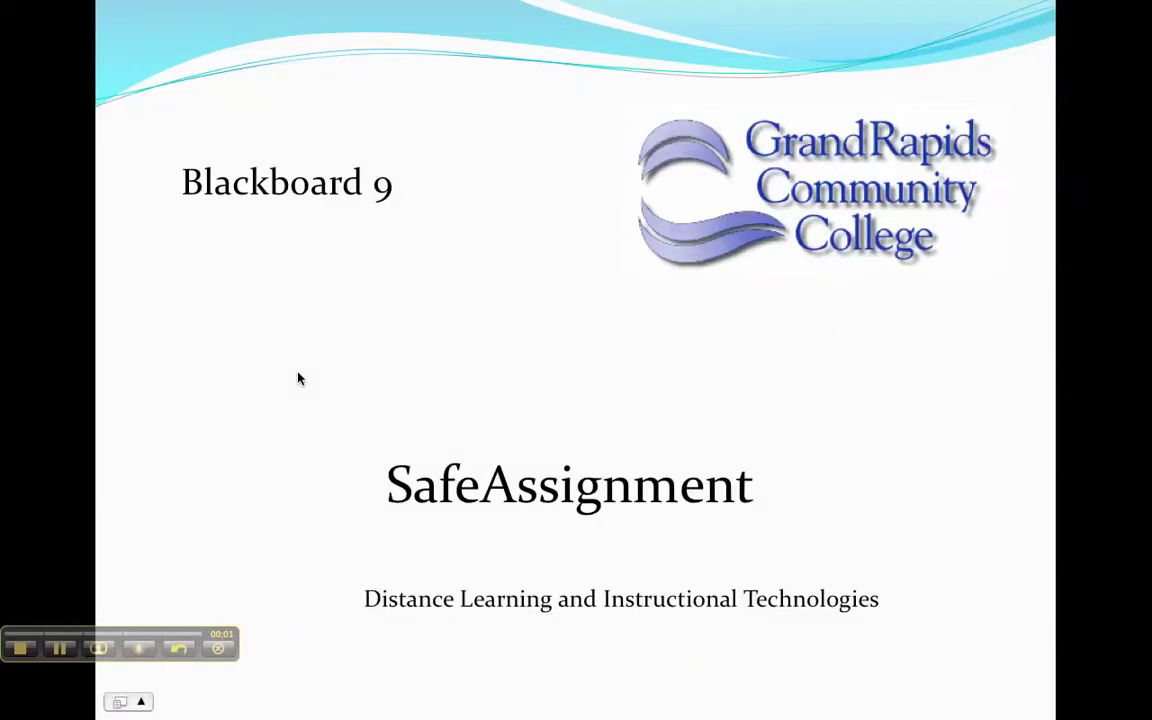
Step: Switch from the slides to Blackboard in Firefox and start a new SafeAssignment in the course's Assignments area
left_click(277, 497)
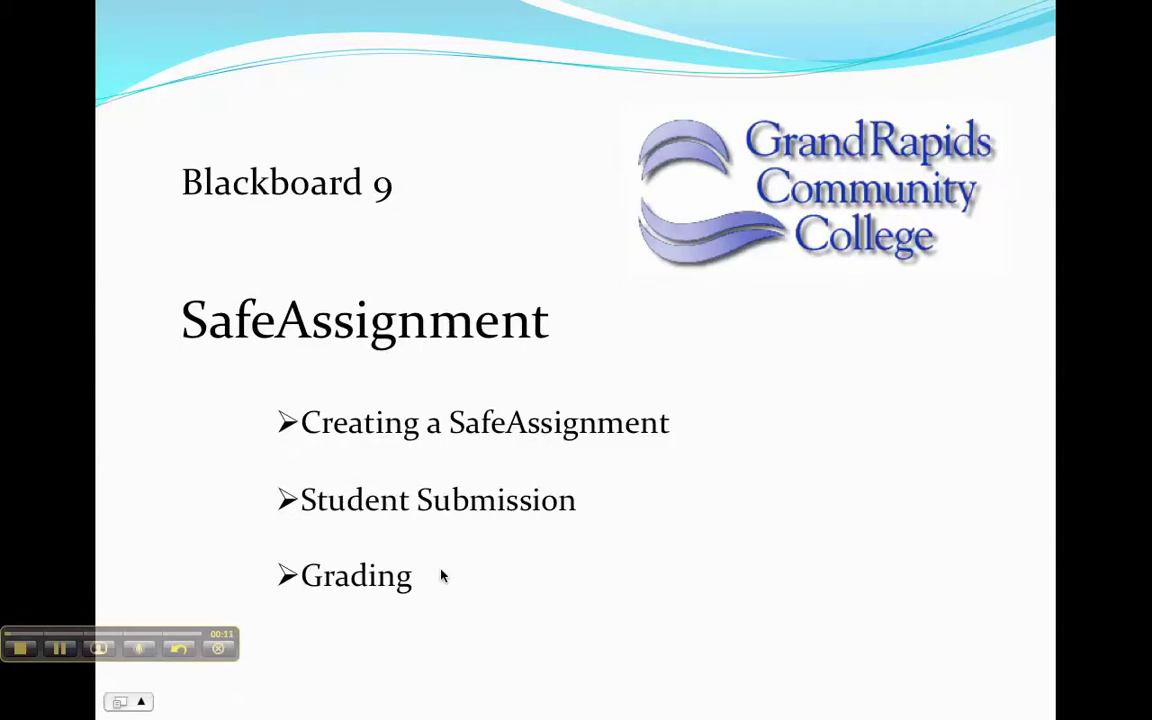
key("super+Tab")
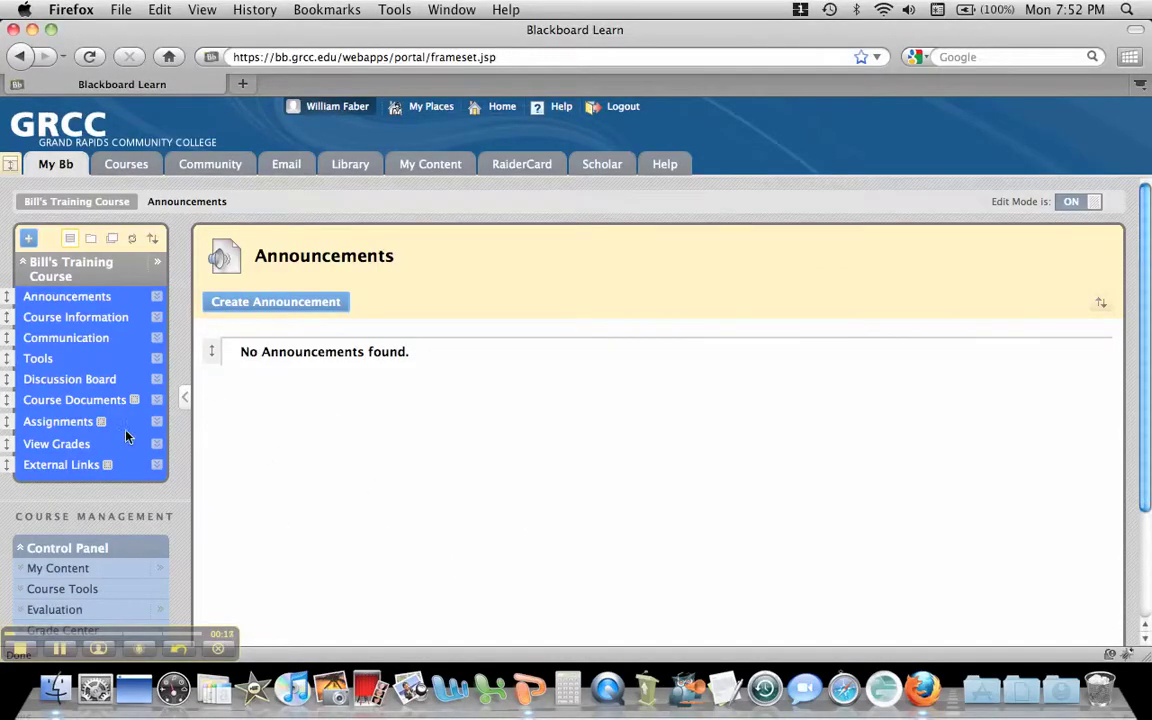
left_click(72, 430)
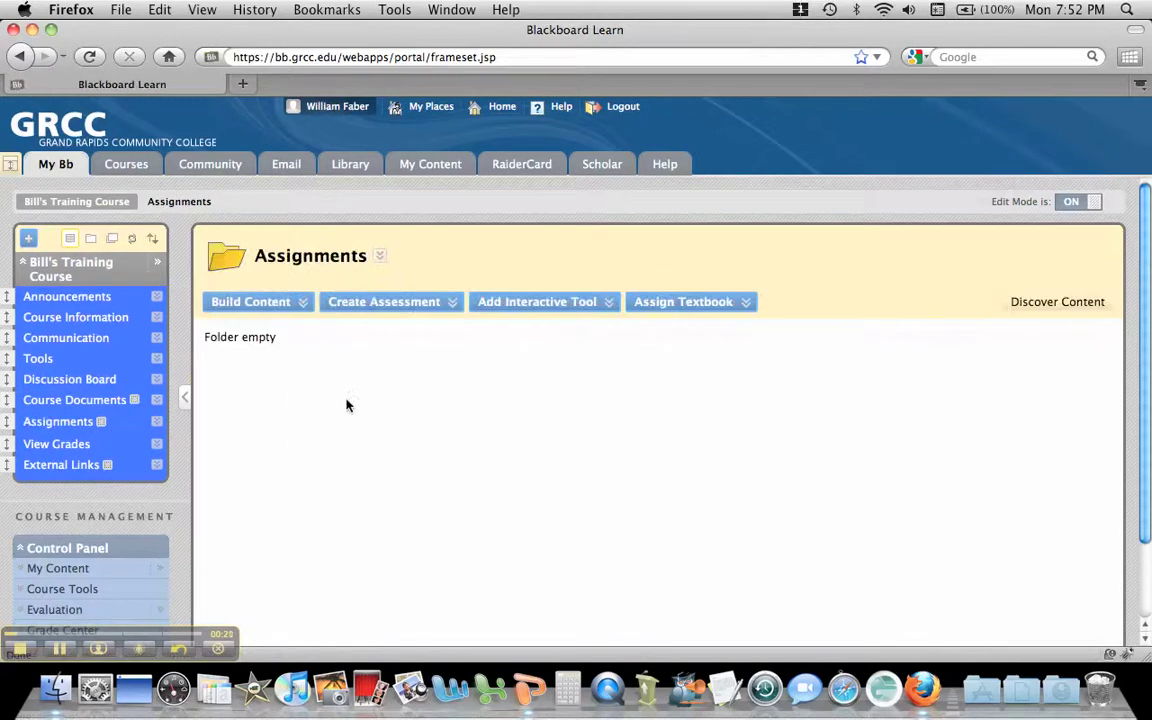
left_click(372, 305)
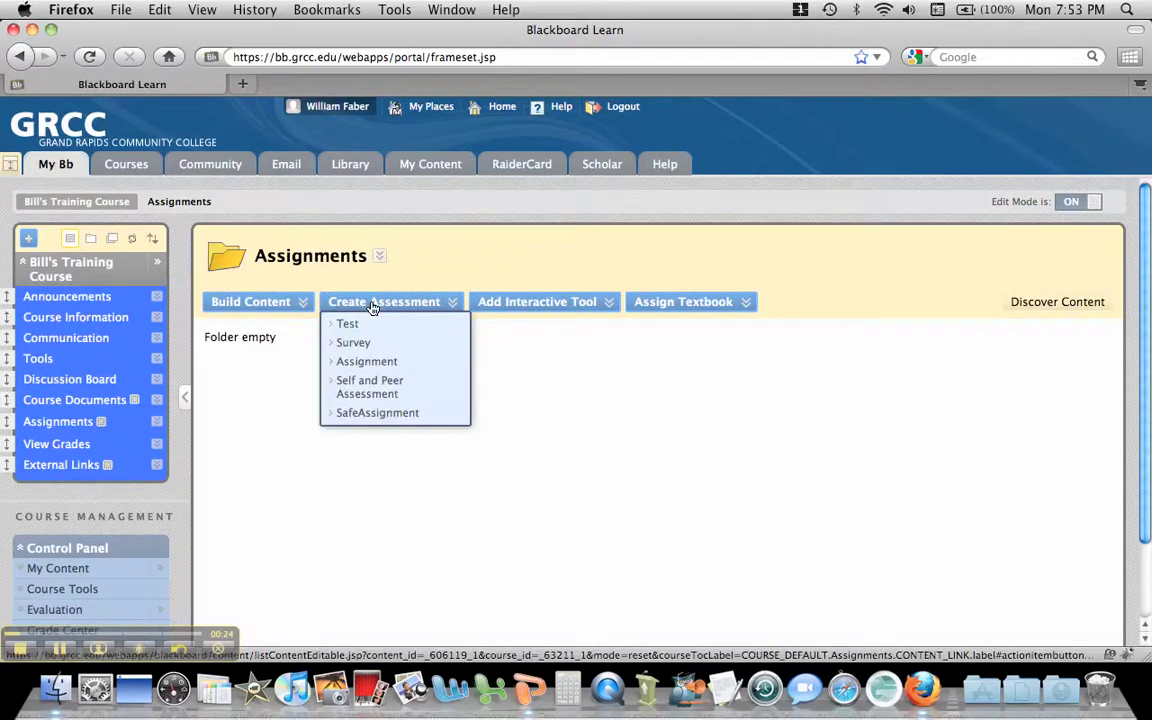
left_click(374, 412)
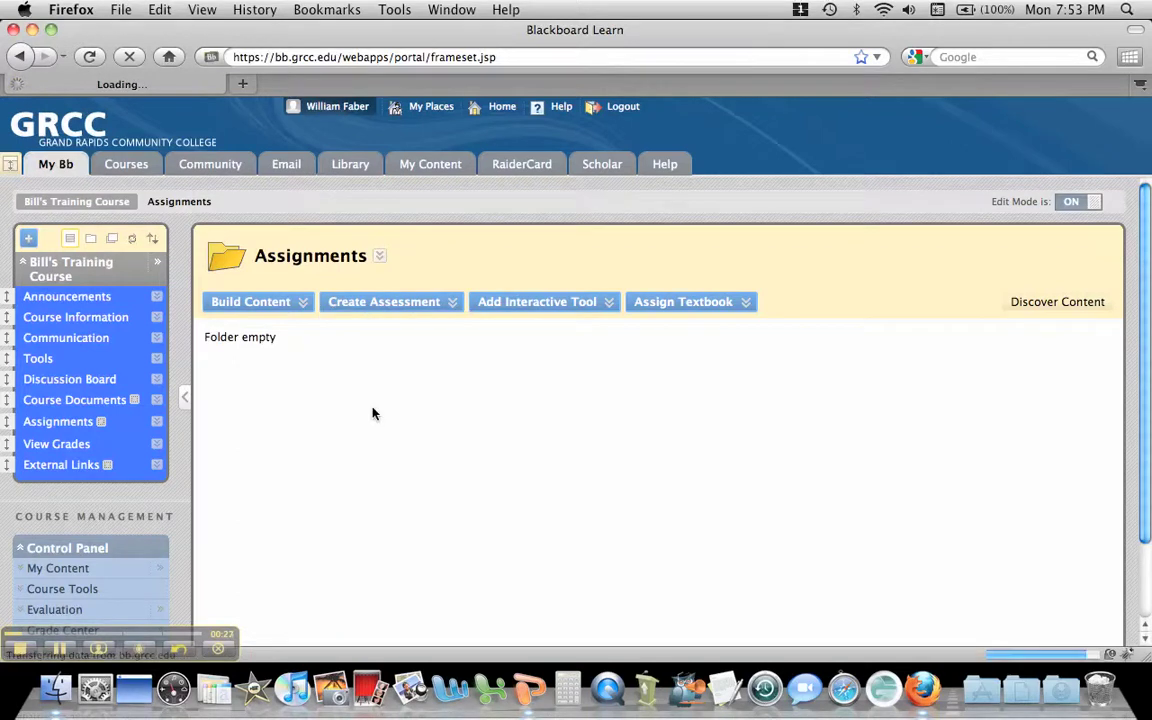
Step: Name the new SafeAssignment "Paper 1" and set its possible points to 100
left_click(436, 381)
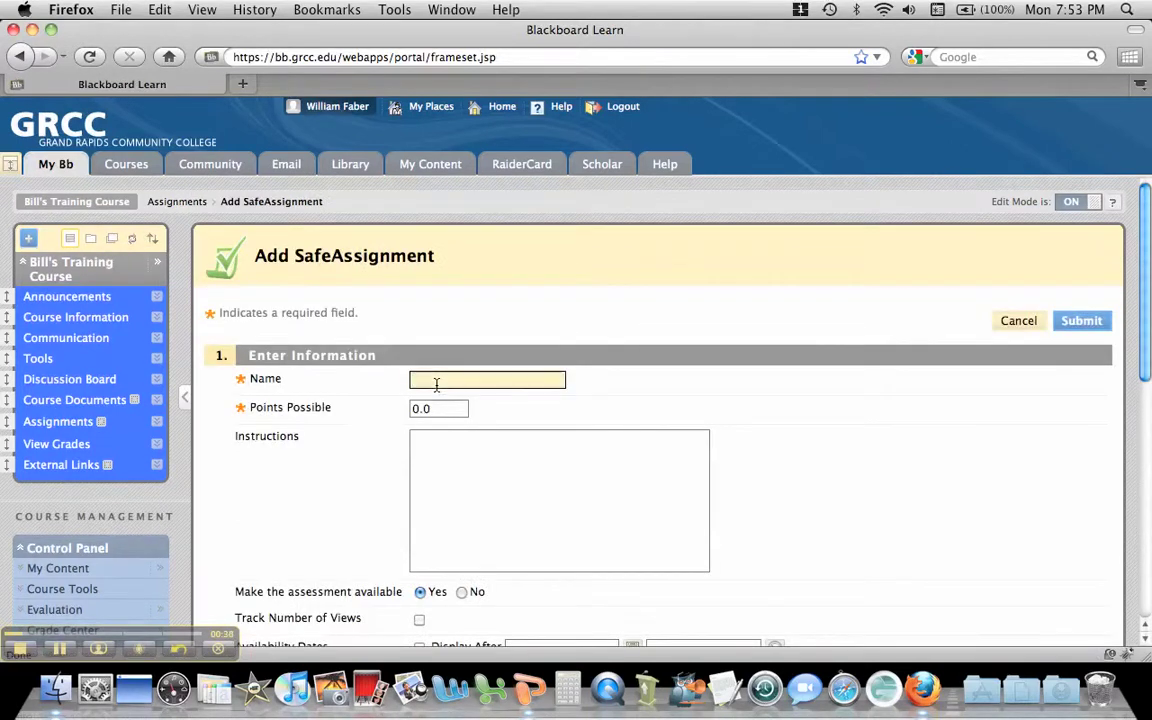
type("Paper 1")
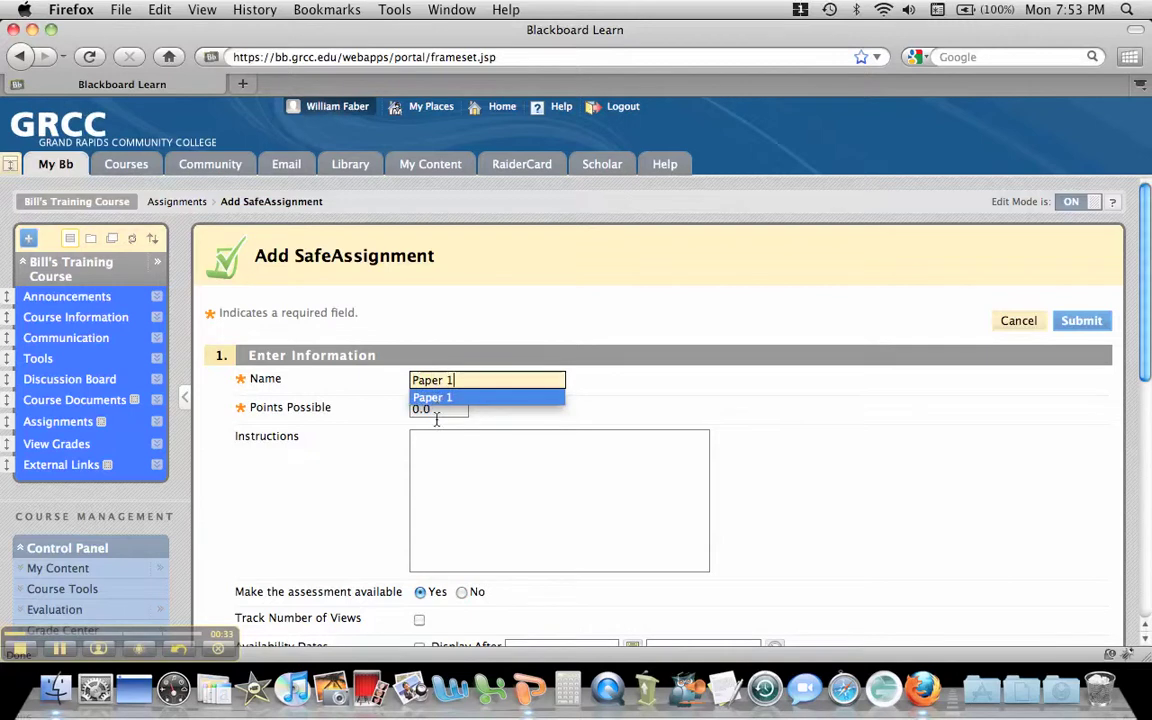
key("Tab")
type("100")
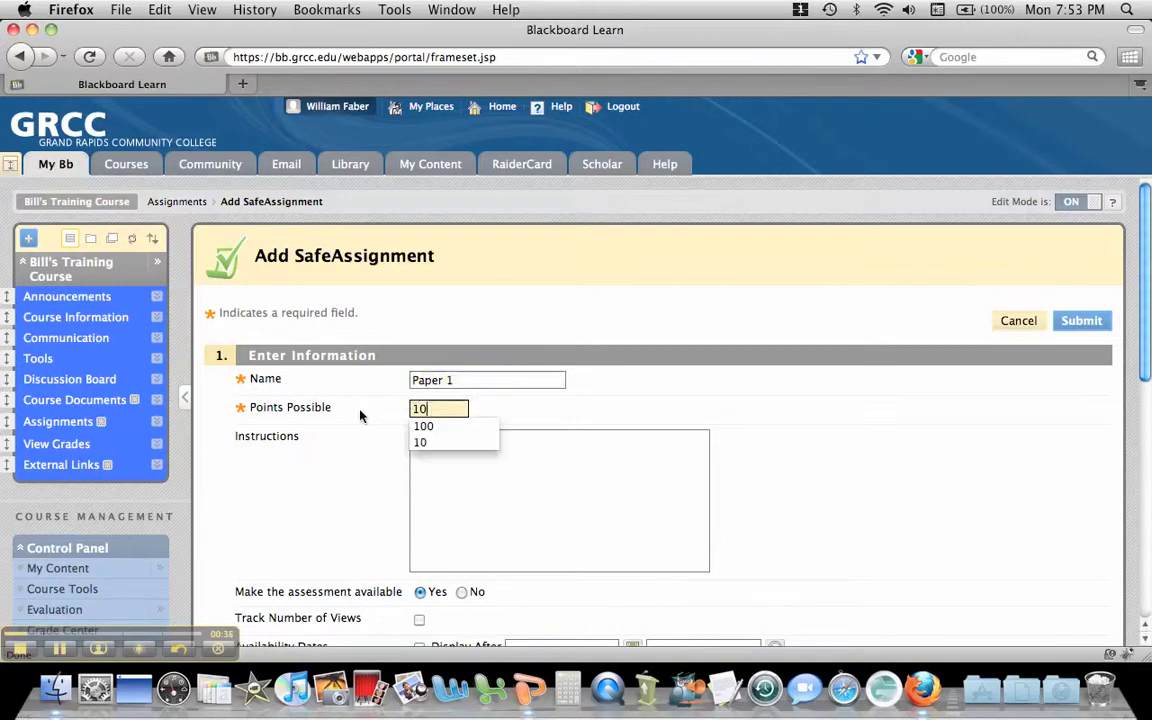
left_click(416, 466)
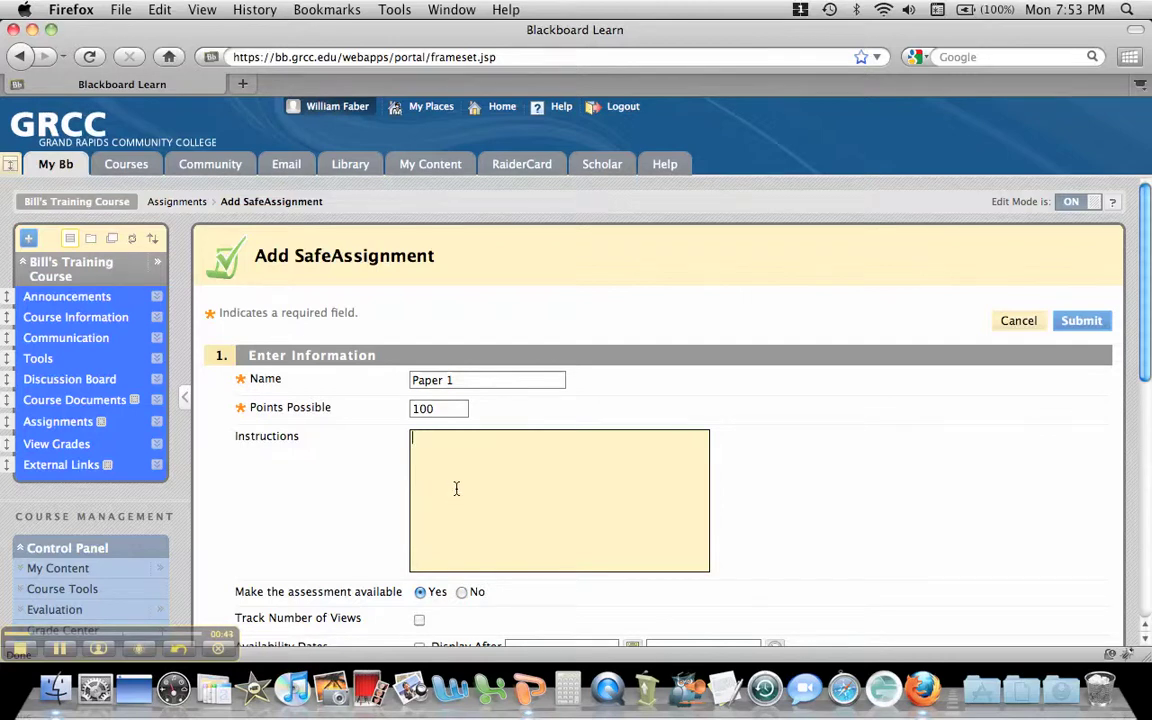
Step: Turn the Display Until date limit and the Draft option on and off again for the SafeAssignment
scroll(456, 488, "down", 2)
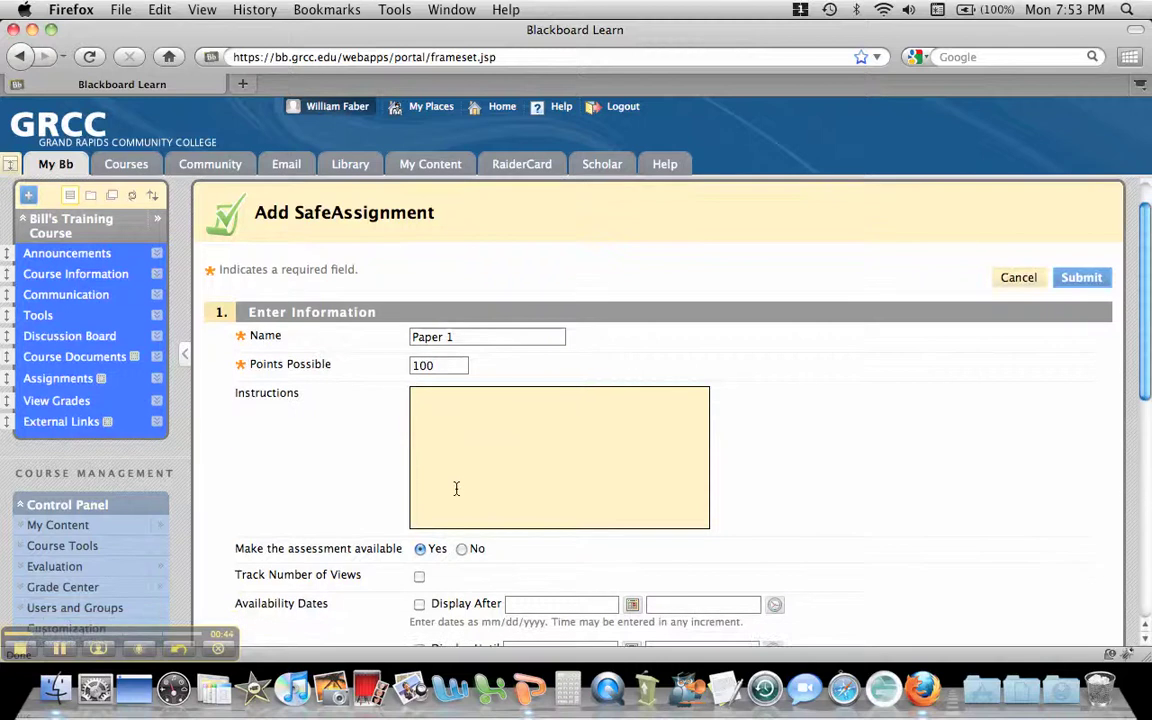
scroll(456, 488, "down", 3)
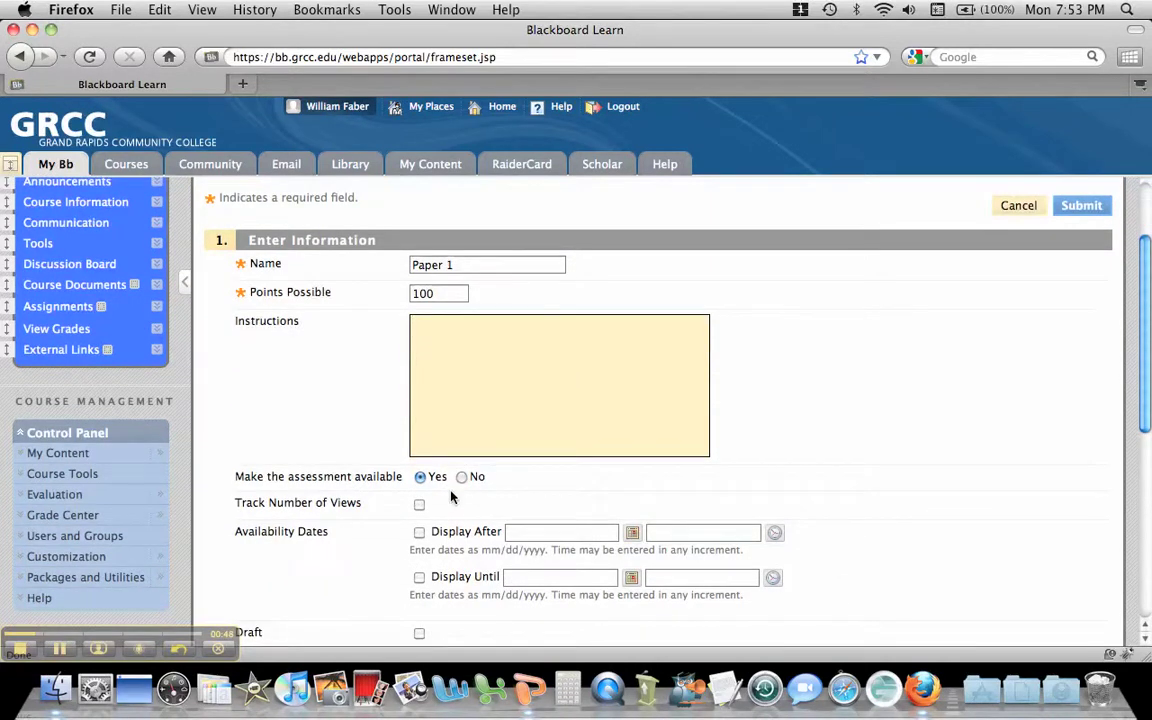
scroll(451, 497, "down", 3)
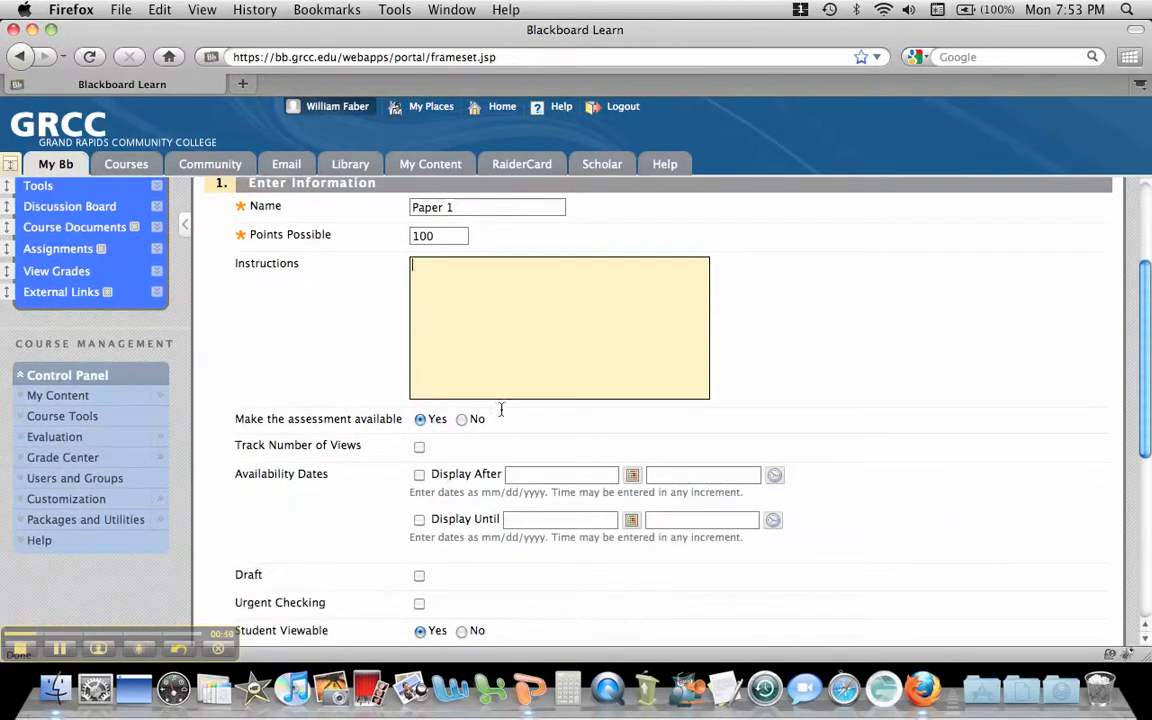
left_click(419, 521)
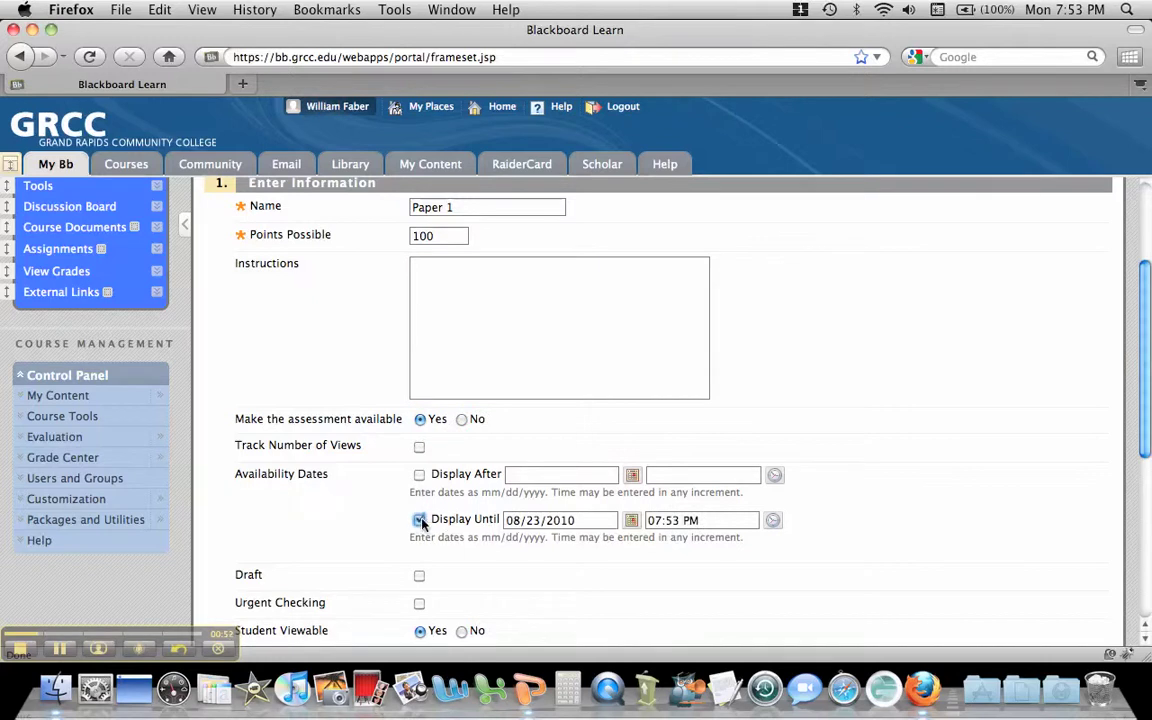
left_click(419, 520)
scroll(476, 571, "down", 3)
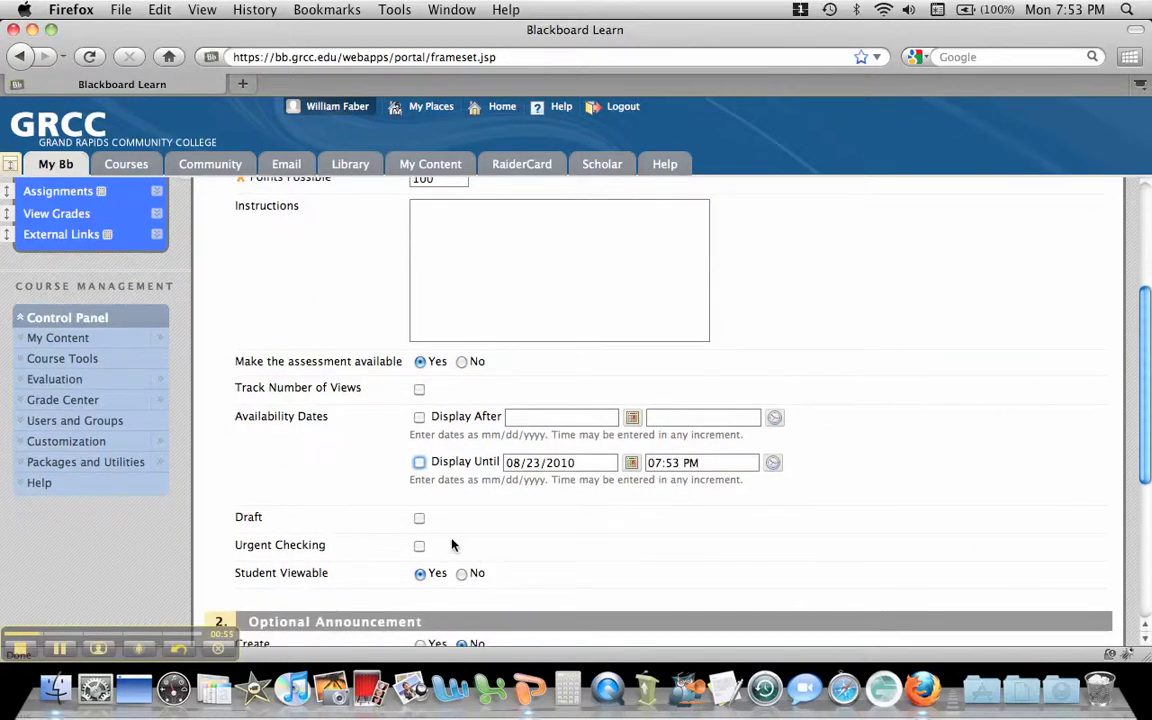
left_click(420, 518)
left_click(419, 518)
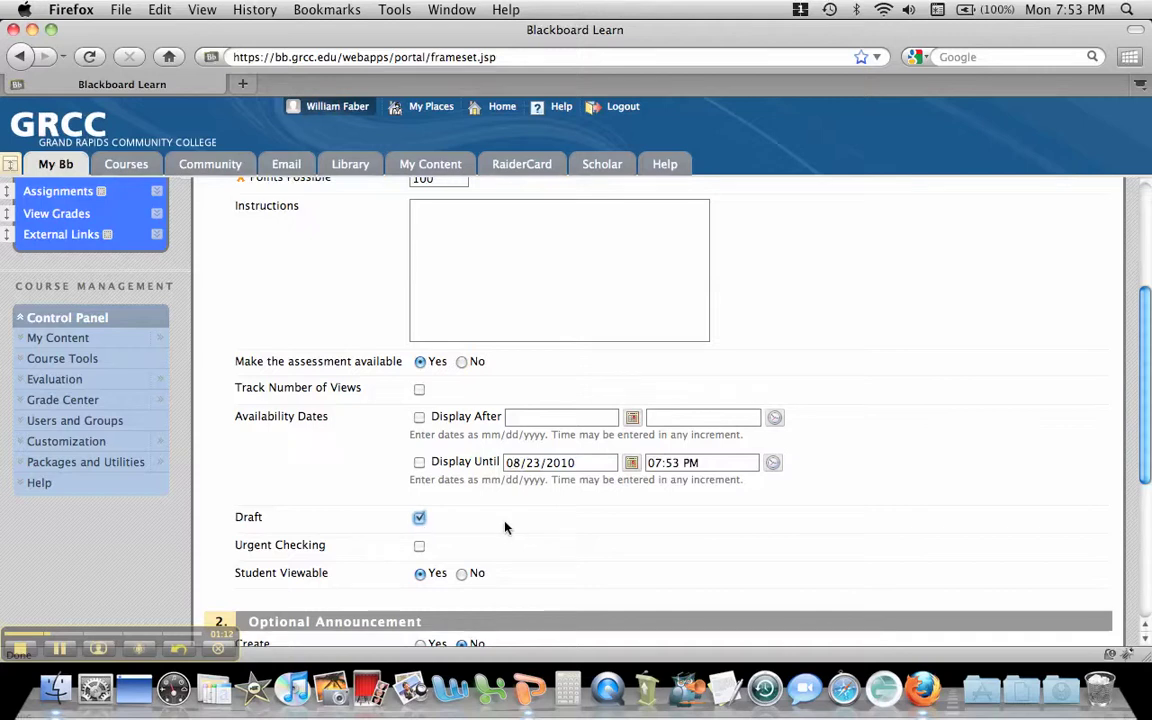
left_click(419, 518)
Step: Submit the Paper 1 SafeAssignment form to add it to the course
scroll(532, 525, "down", 5)
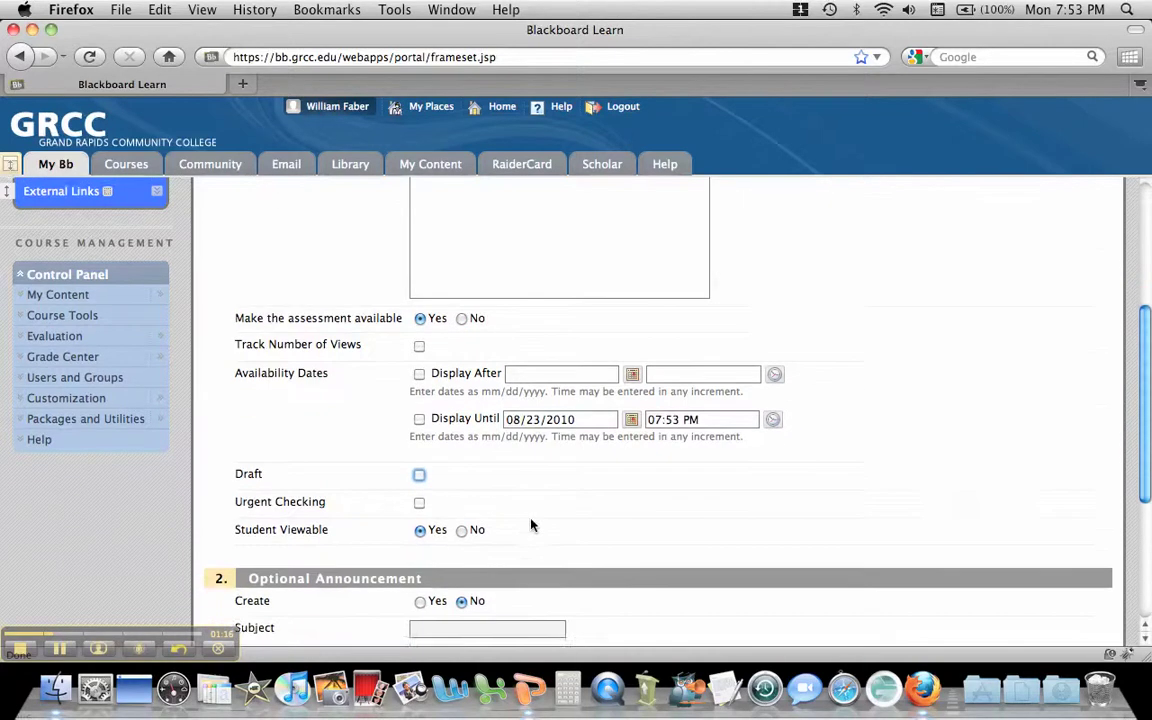
scroll(532, 525, "down", 3)
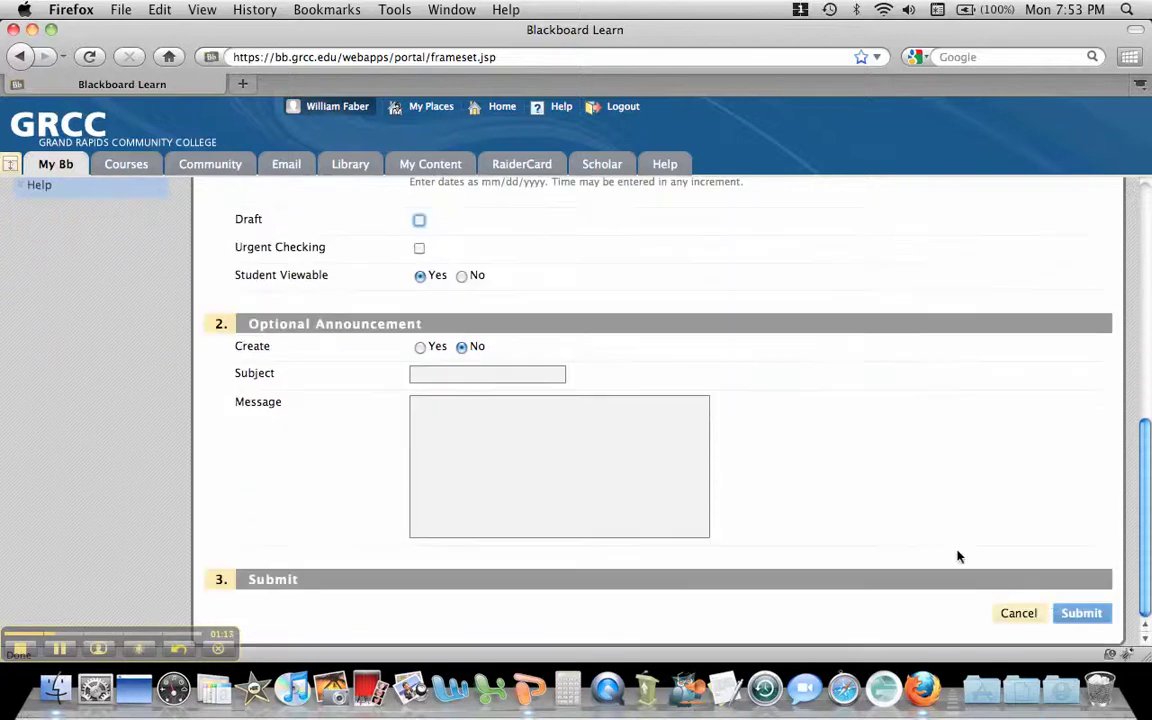
left_click(1080, 614)
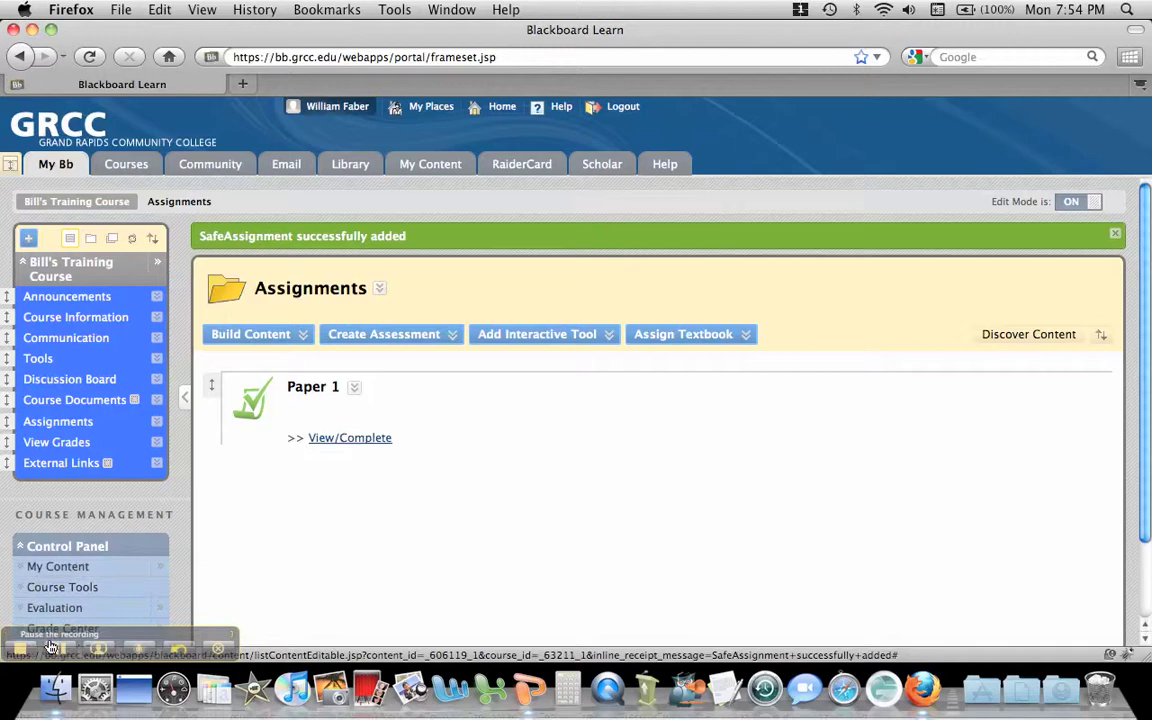
left_click(57, 650)
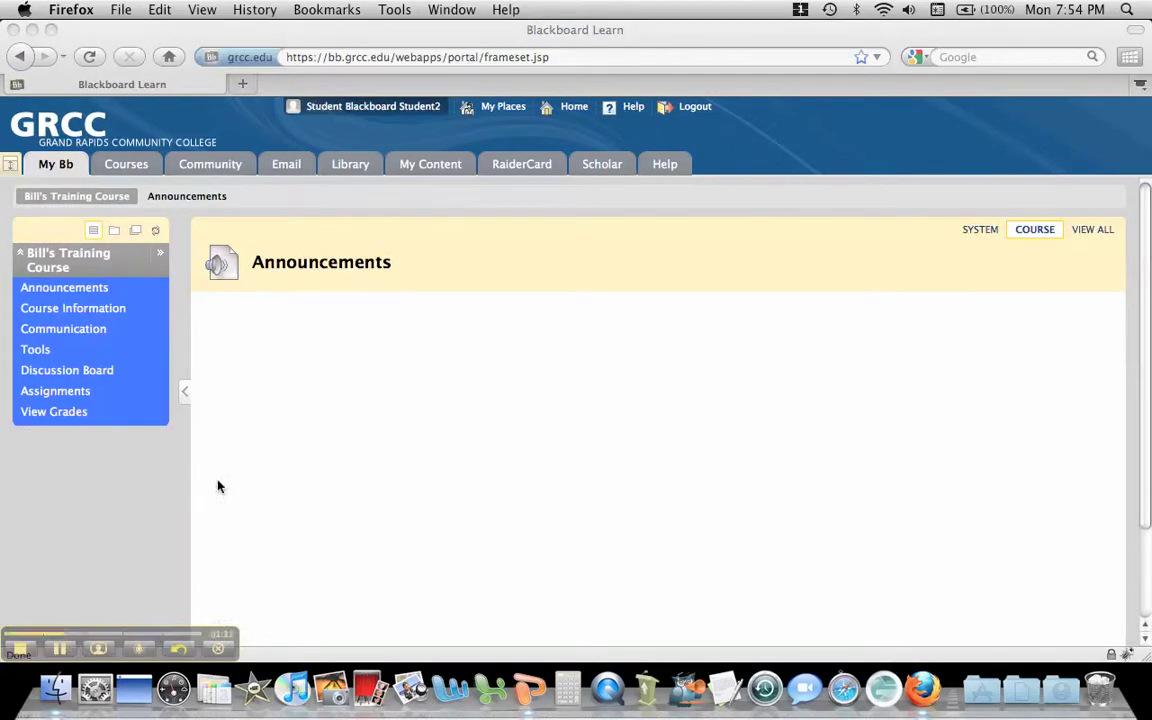
Step: Open Paper 1 from the student account's Assignments page and review the file formats accepted for upload
left_click(68, 398)
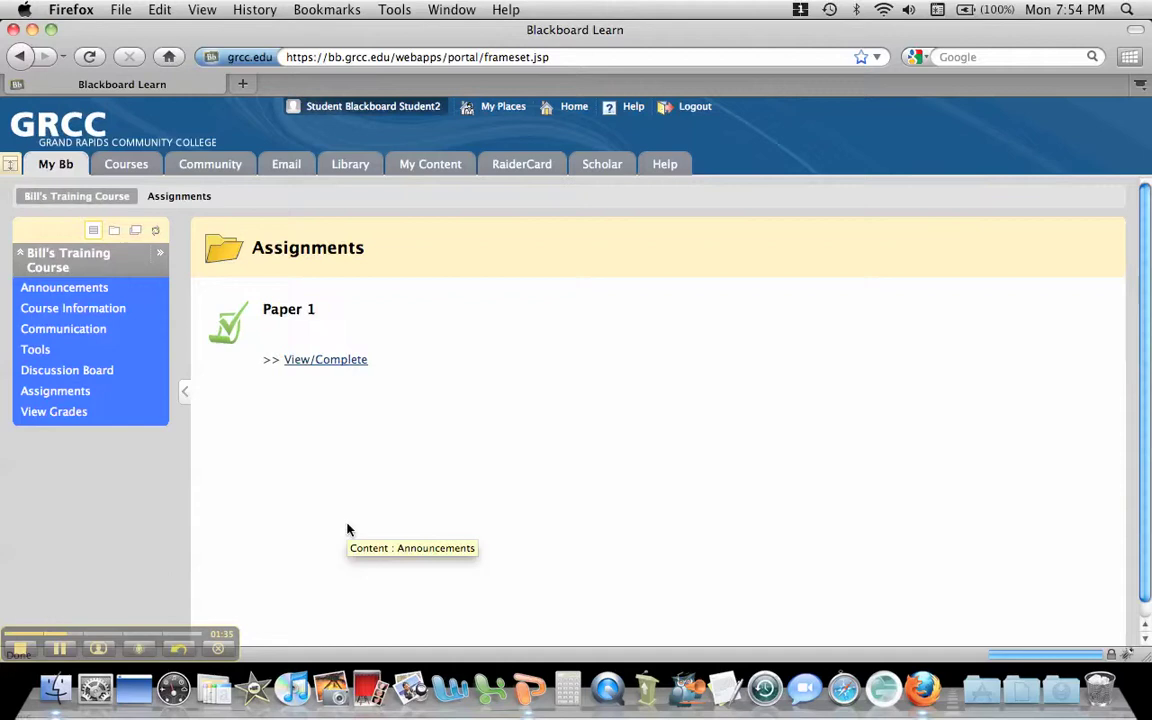
left_click(331, 366)
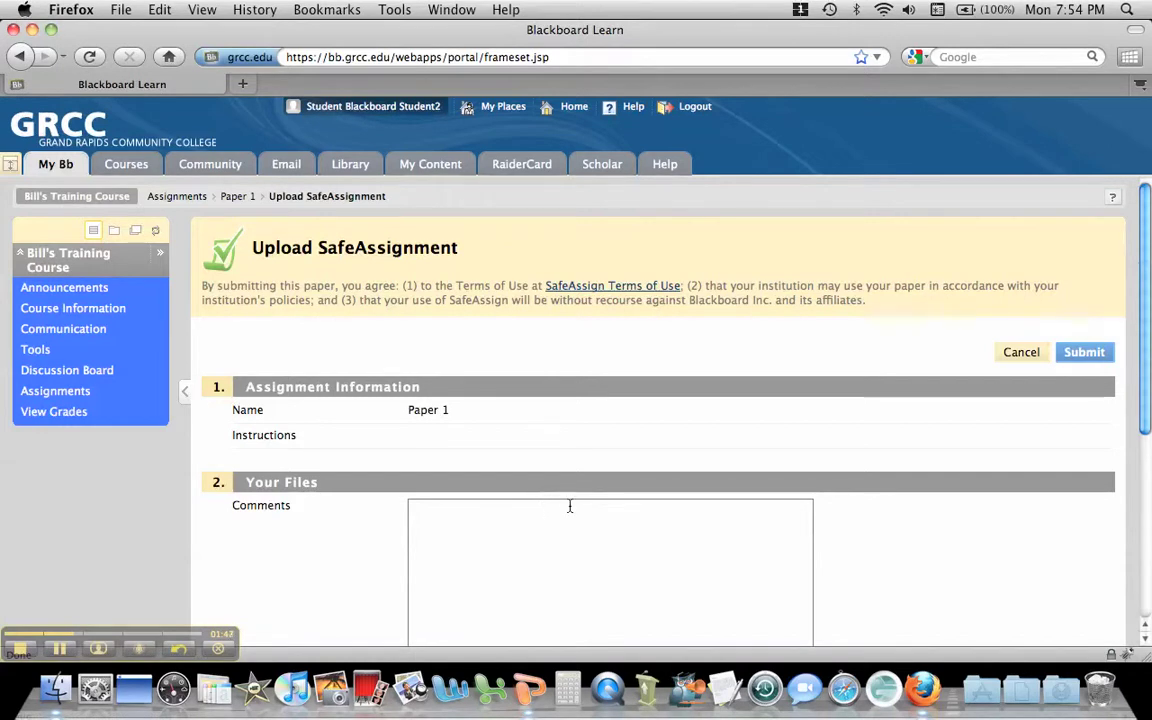
scroll(571, 506, "down", 3)
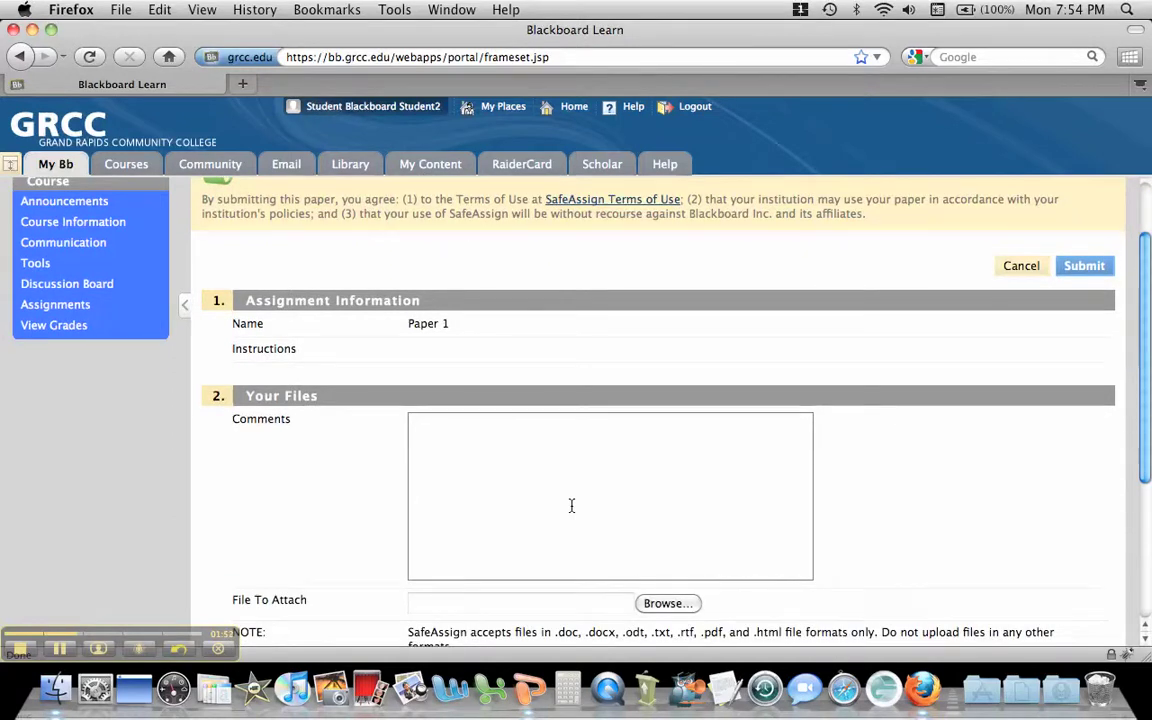
scroll(571, 506, "down", 2)
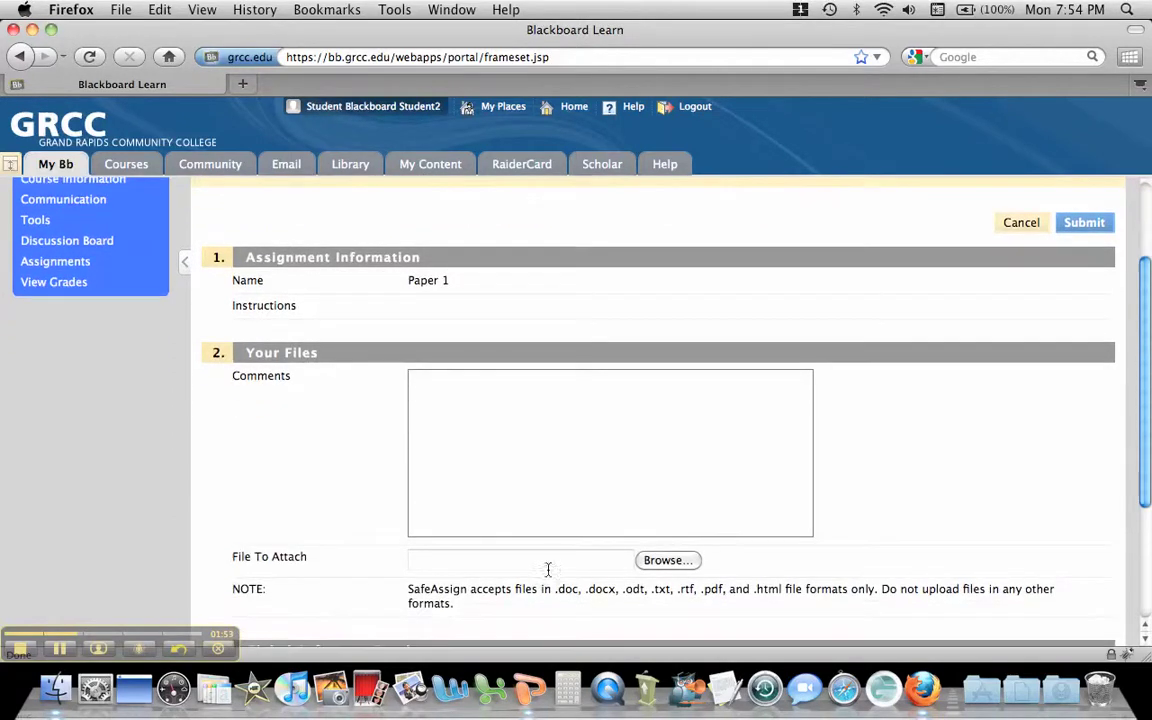
left_click_drag(524, 591, 780, 588)
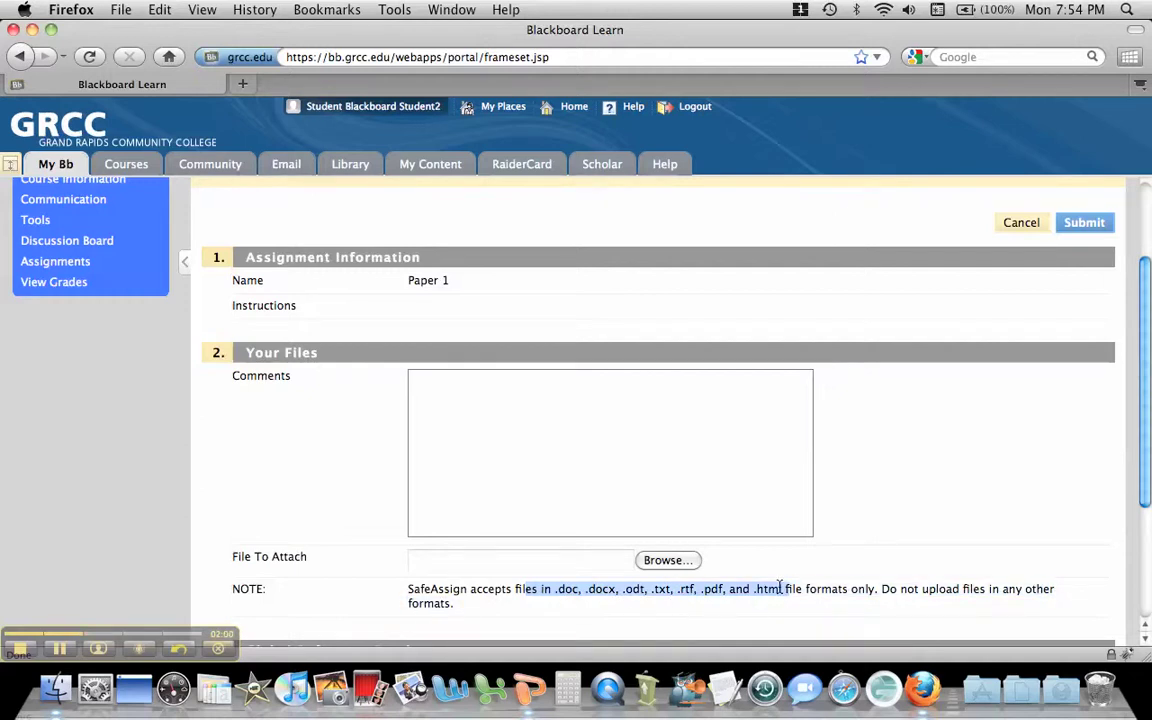
Step: Attach "A business.docx" from the Desktop and submit the student's Paper 1
left_click(664, 562)
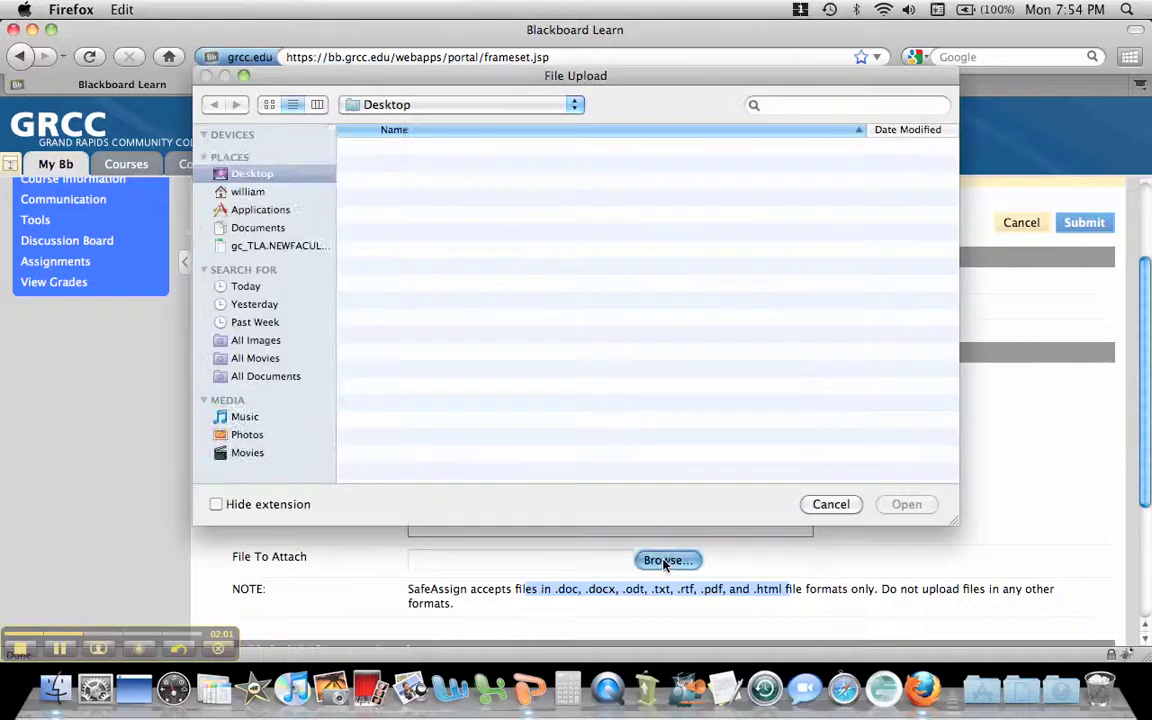
left_click(418, 147)
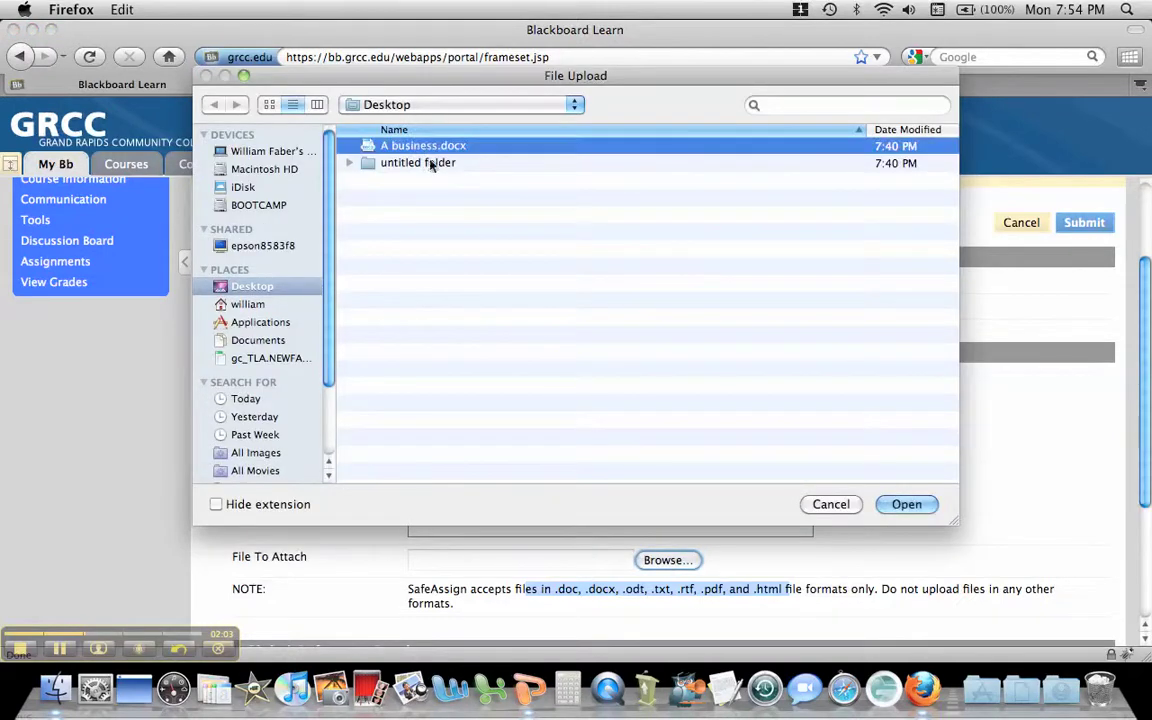
left_click(897, 505)
scroll(911, 461, "down", 5)
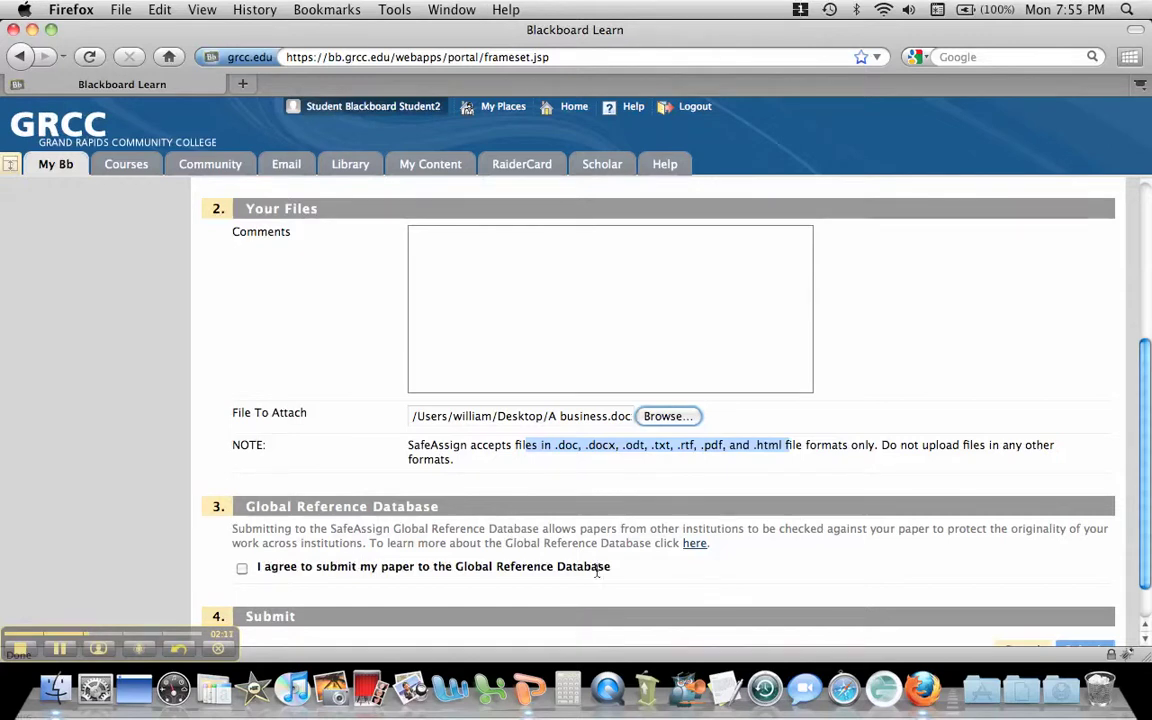
scroll(760, 576, "down", 2)
left_click(1082, 602)
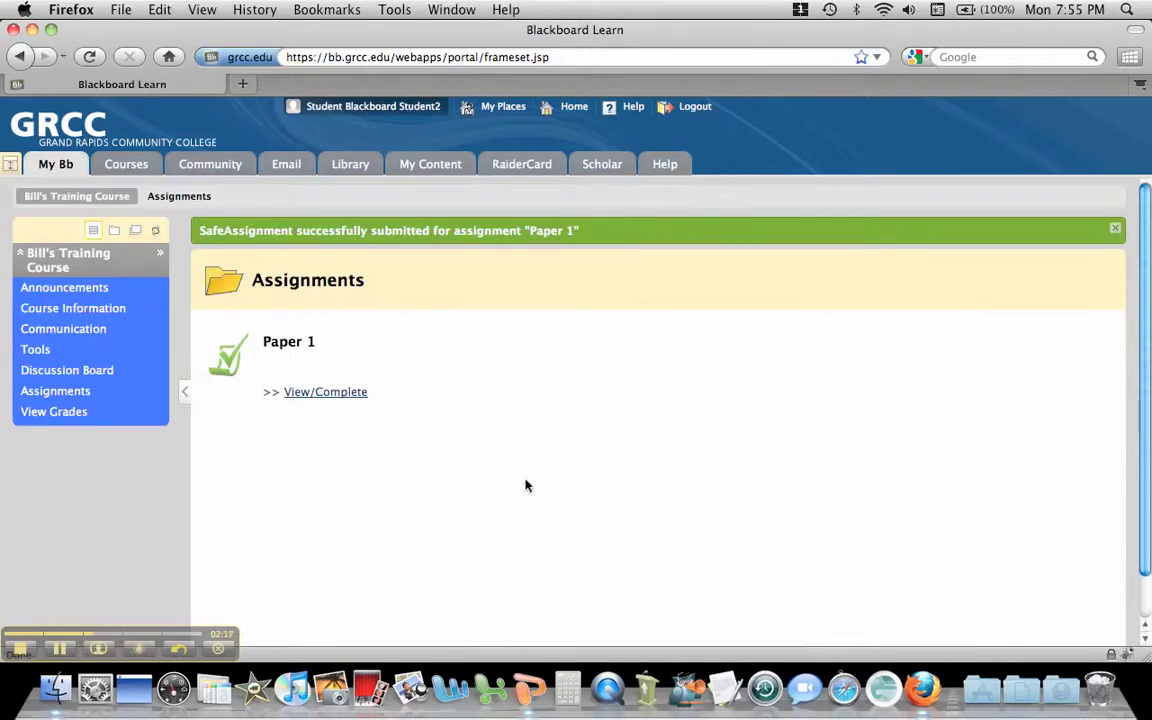
Step: View the student's submitted work and grade details for Paper 1
left_click(342, 398)
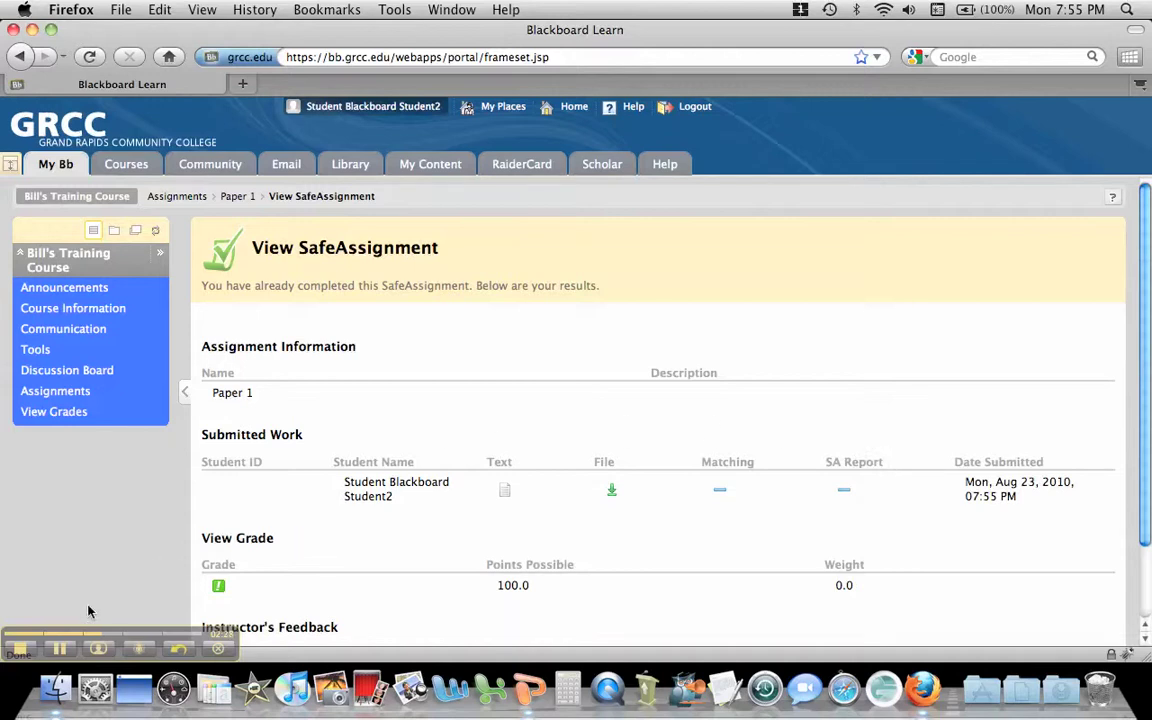
left_click(61, 651)
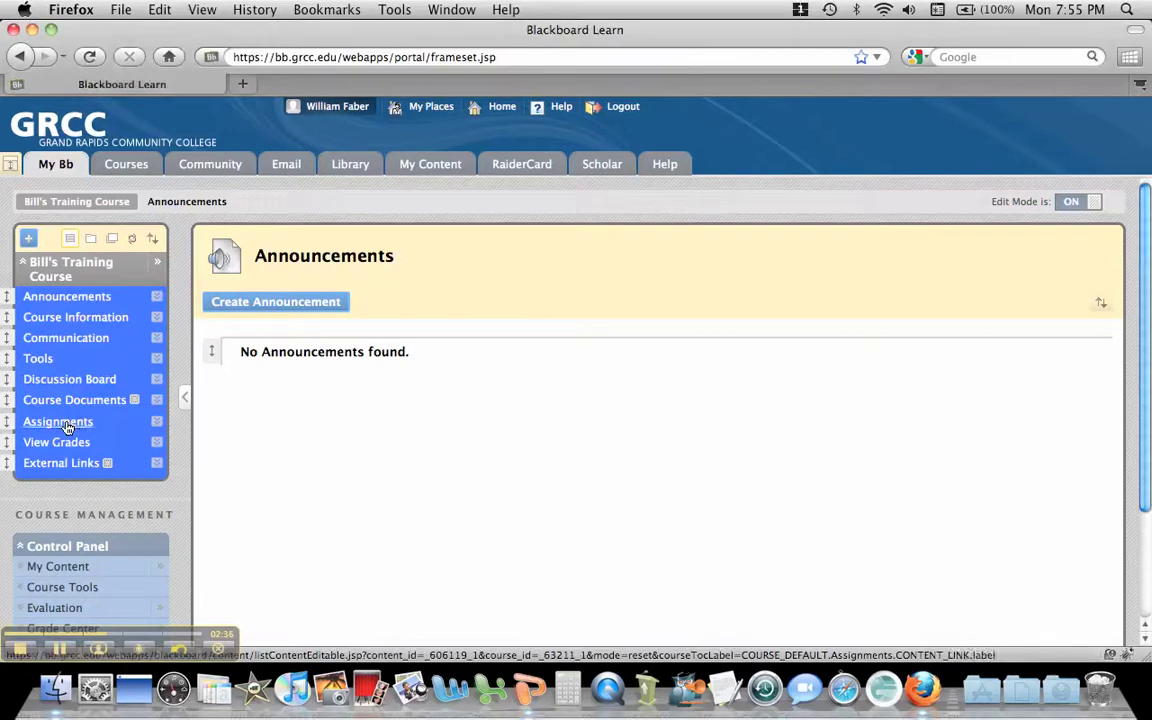
Step: From the instructor account's Full Grade Center, open the student's 8/23/10 attempt for Paper 1
left_click(66, 423)
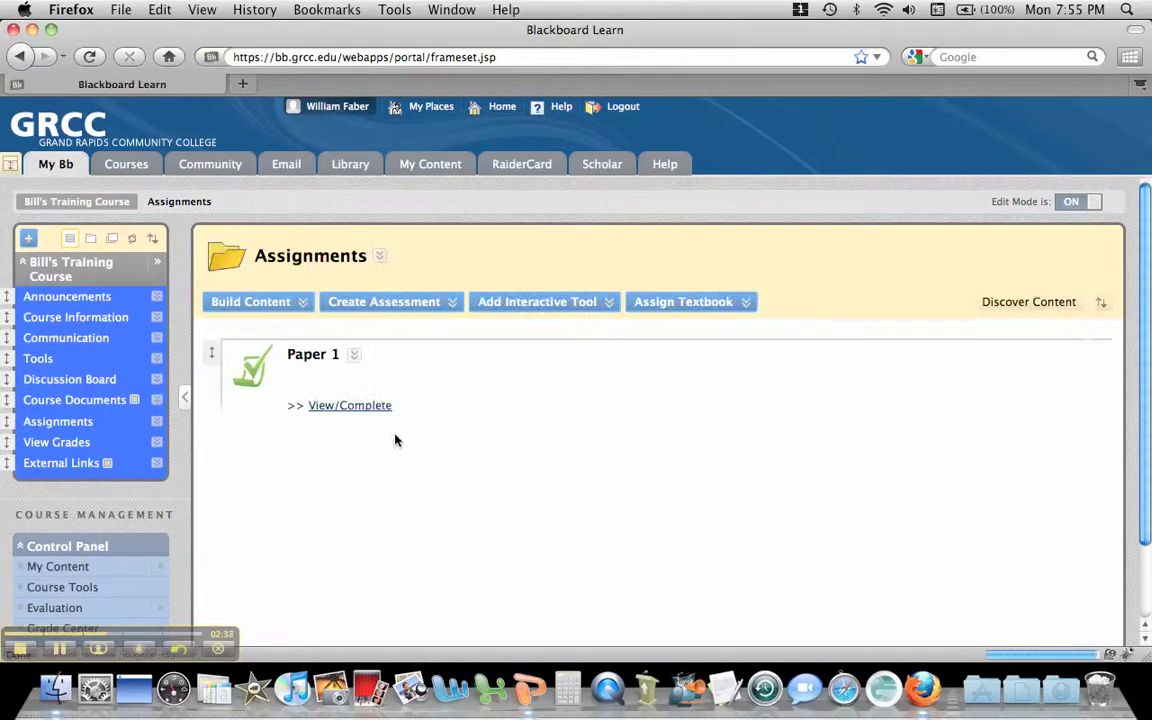
scroll(330, 468, "down", 2)
scroll(330, 468, "down", 2)
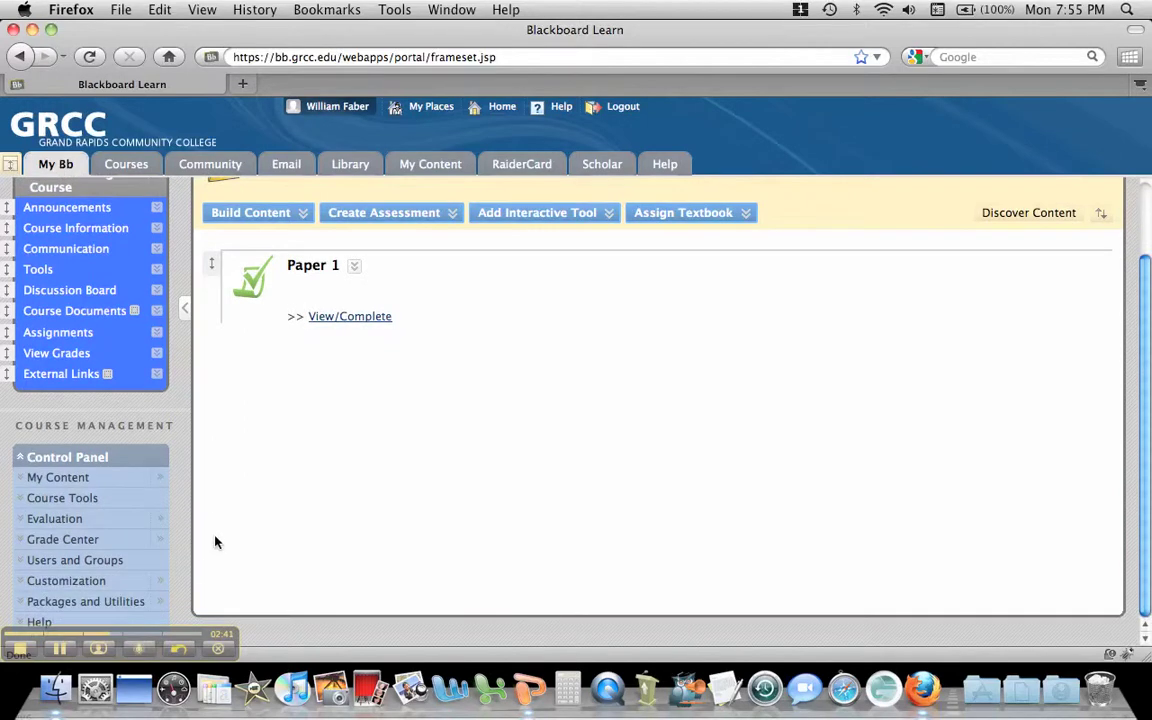
left_click(165, 543)
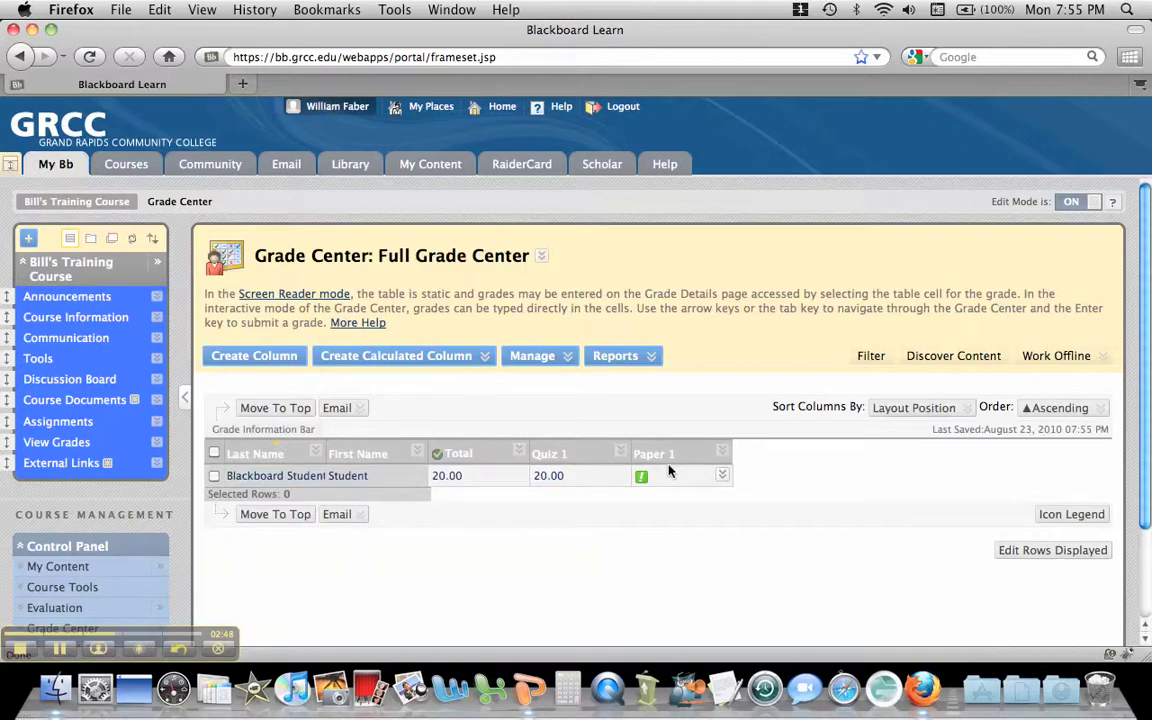
left_click(723, 478)
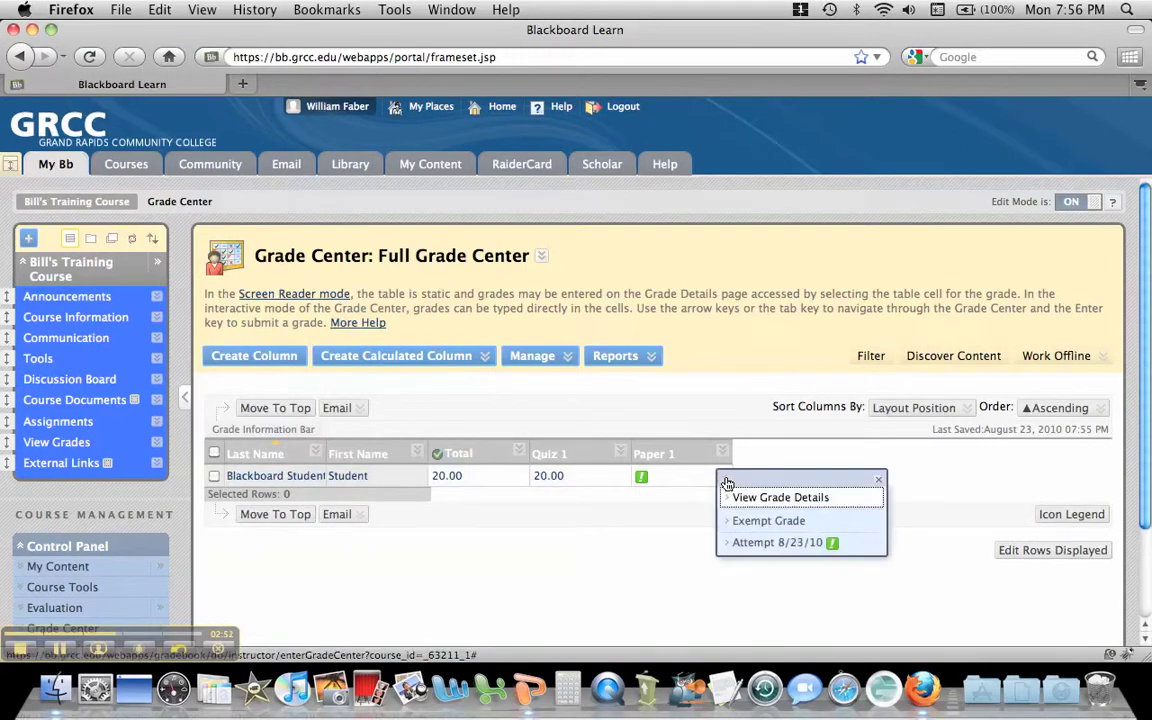
left_click(749, 543)
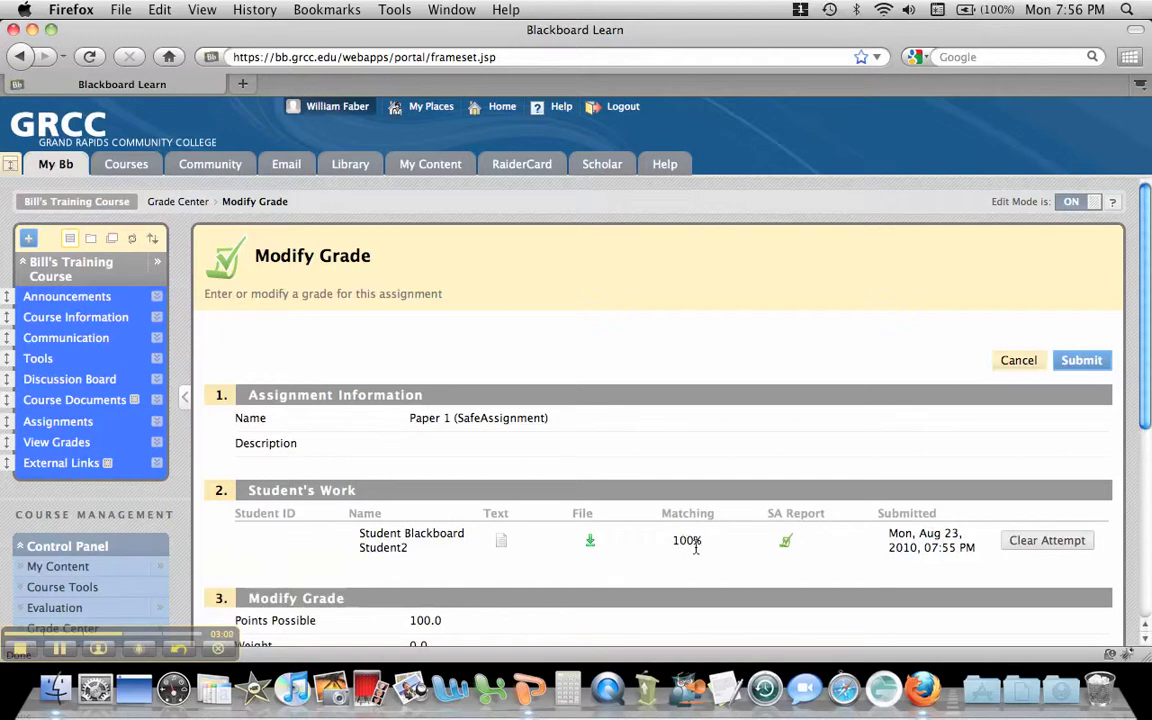
Step: Open the SafeAssign report for the student's Paper 1 and review its suspected sources and matched paper text
left_click(786, 544)
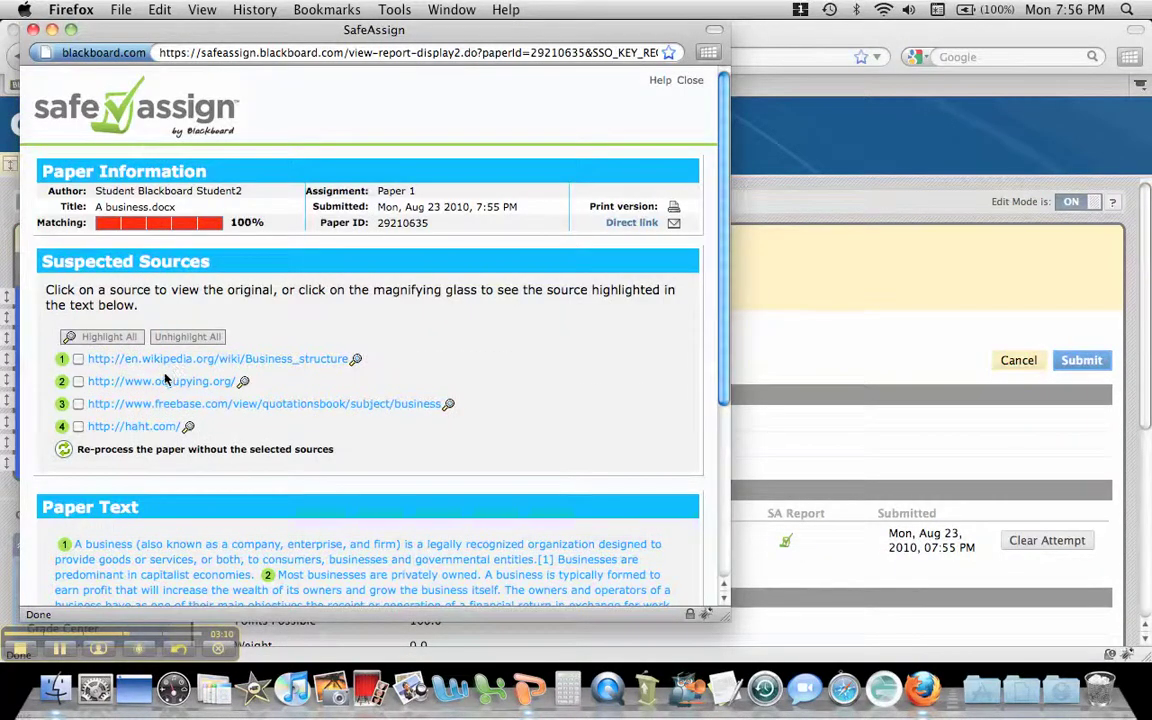
scroll(519, 463, "down", 2)
scroll(519, 466, "down", 2)
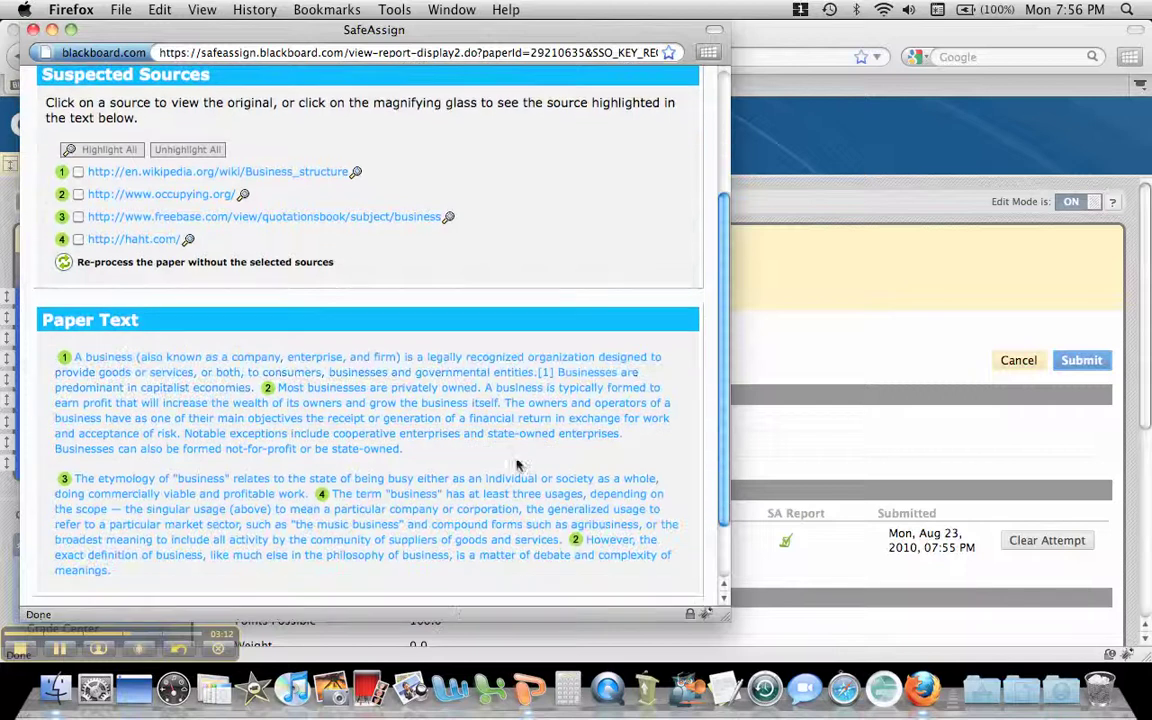
left_click(78, 195)
left_click(64, 262)
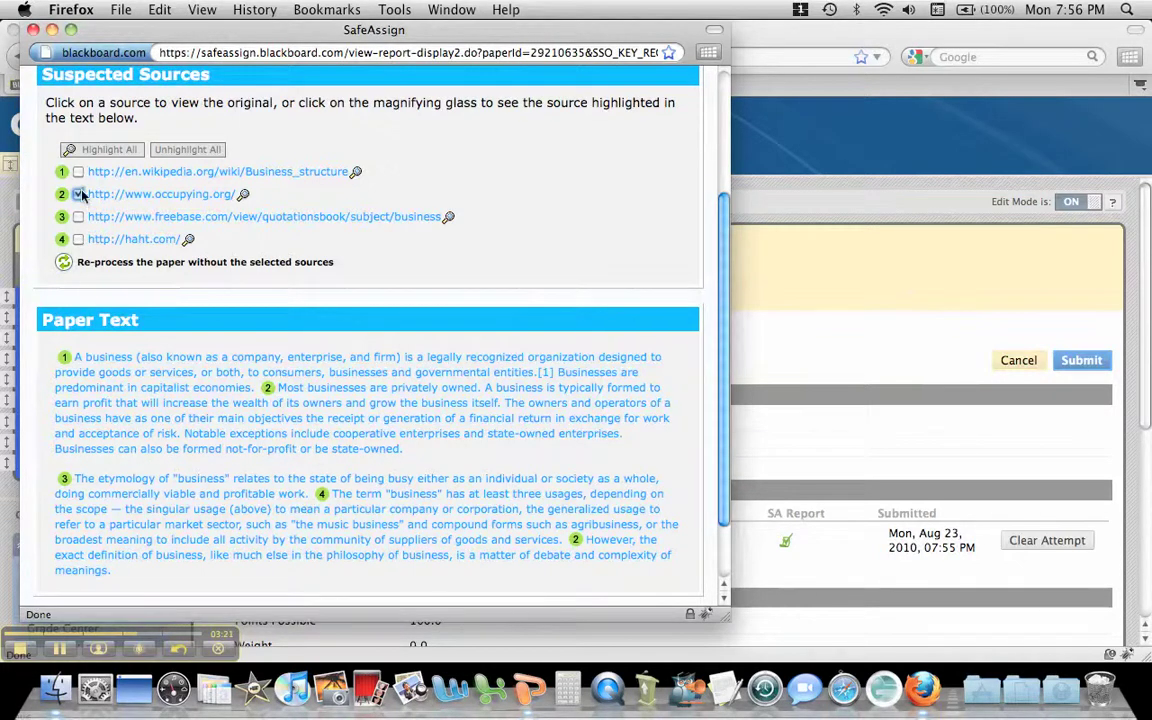
scroll(400, 240, "up", 2)
scroll(703, 88, "up", 2)
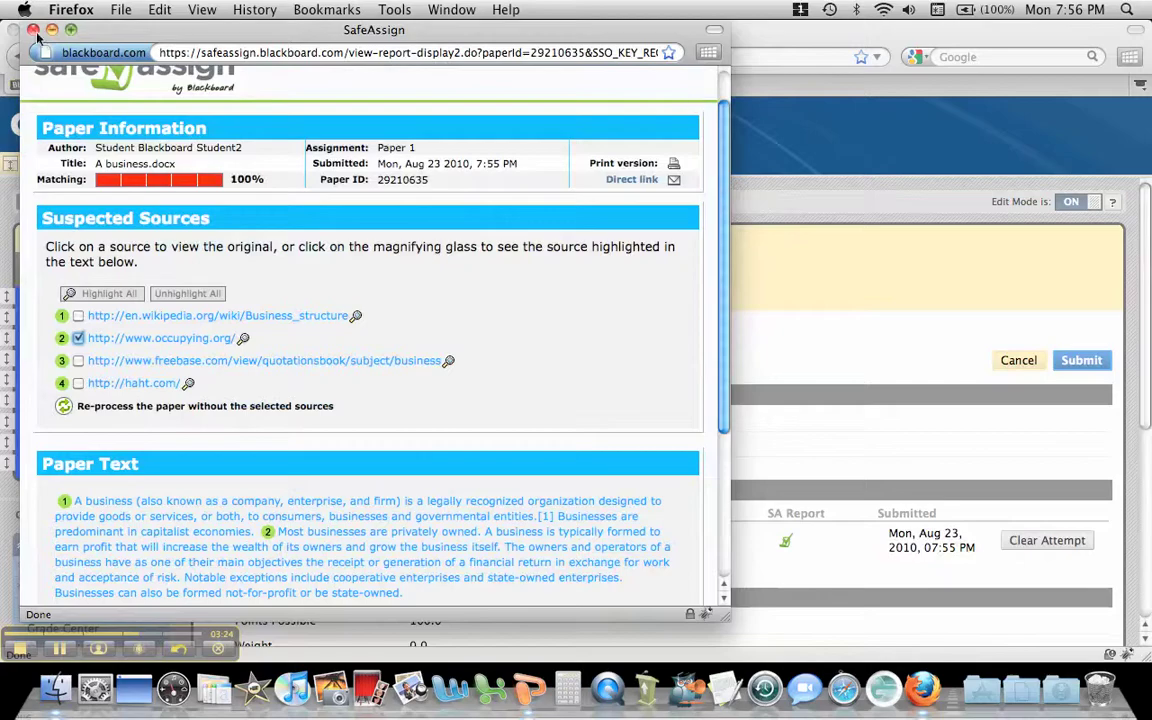
mouse_move(55, 25)
left_click(810, 252)
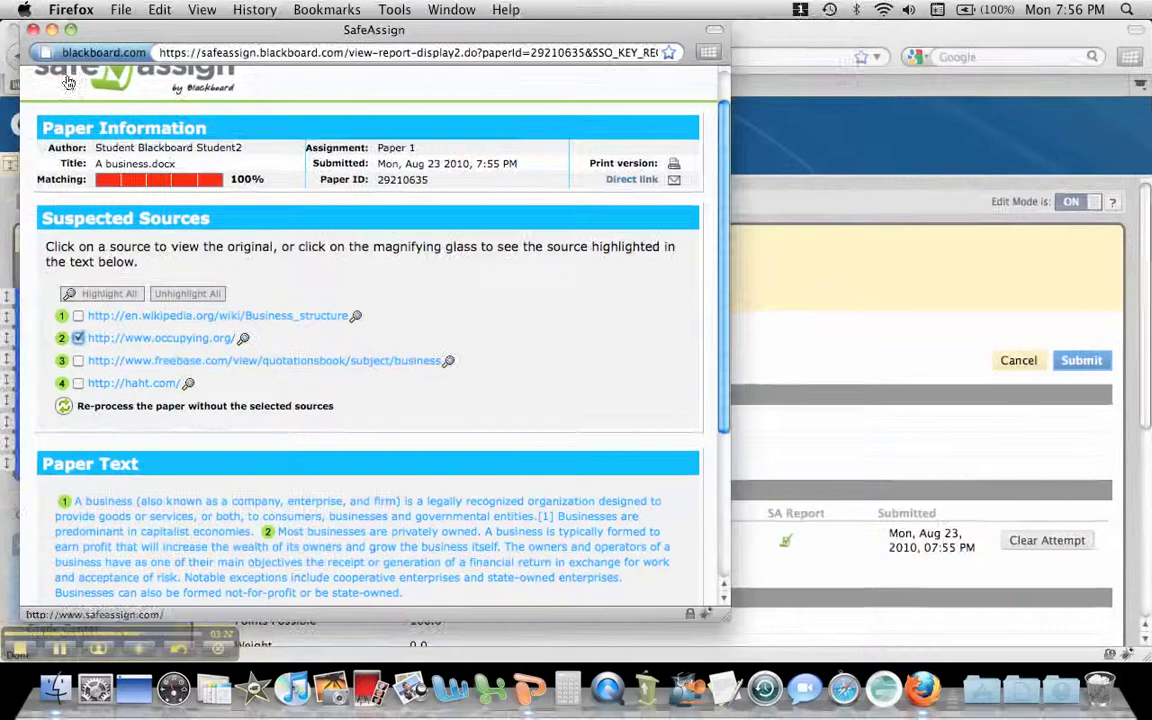
left_click(33, 30)
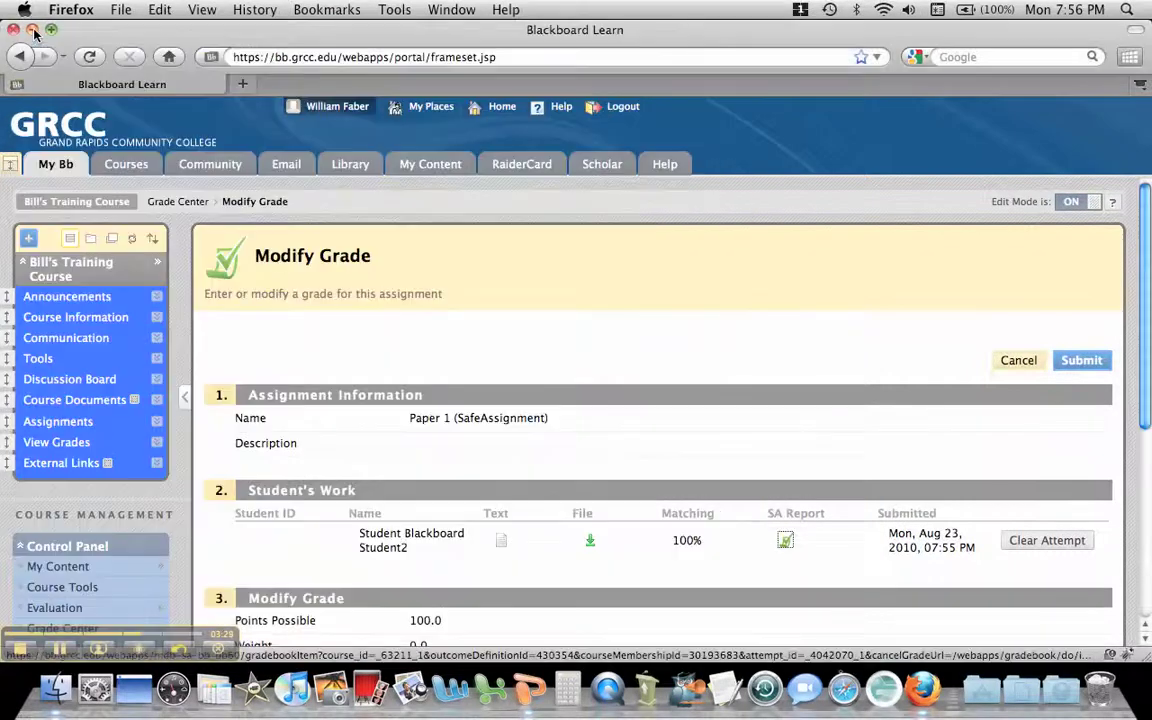
Step: Submit a grade of 0 for the student's Paper 1, leaving the feedback comments and file attachment empty
scroll(710, 470, "down", 3)
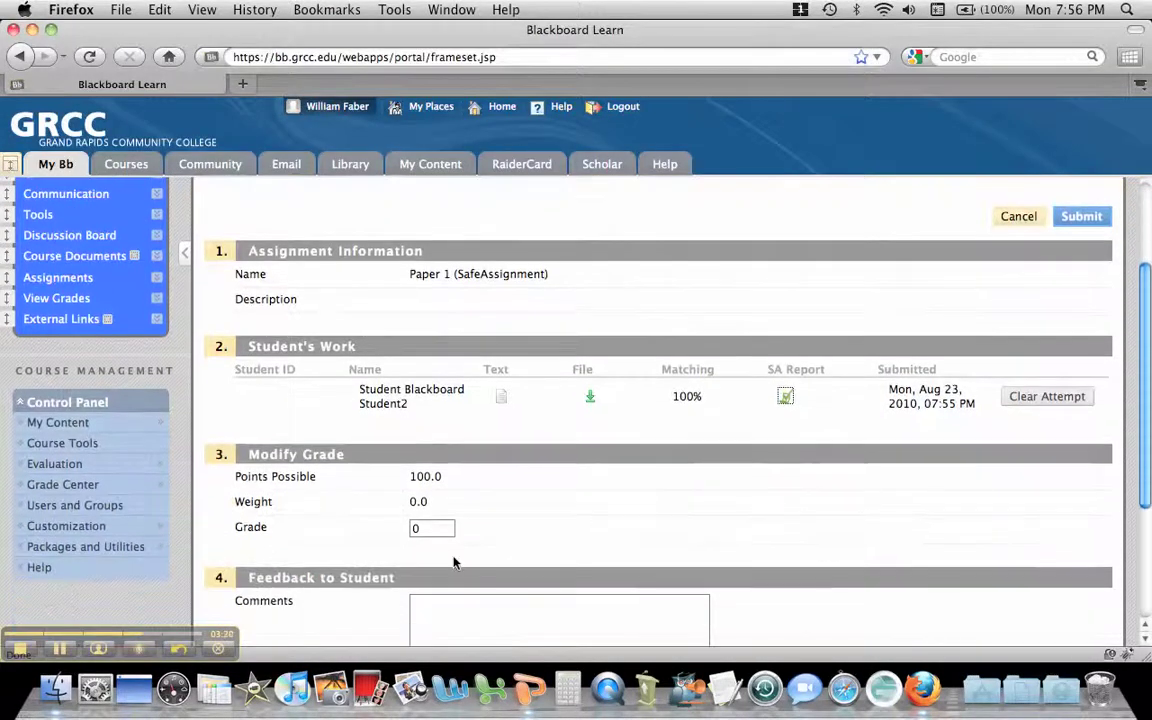
left_click(436, 528)
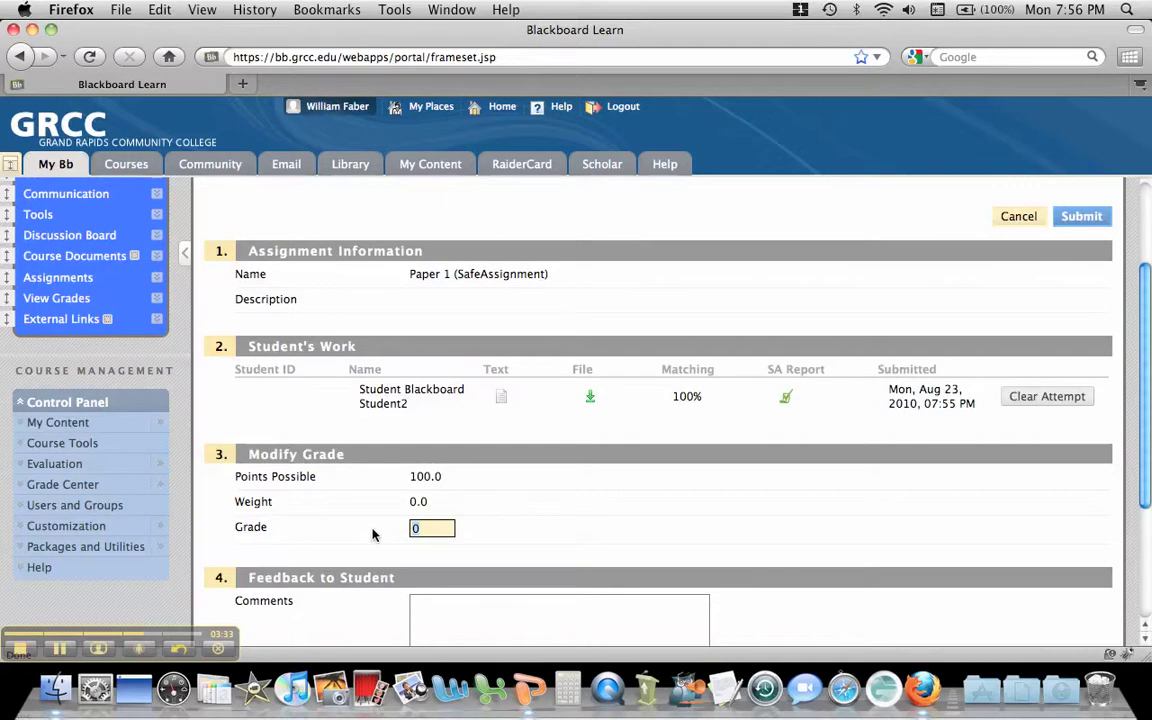
left_click(447, 617)
scroll(449, 620, "down", 2)
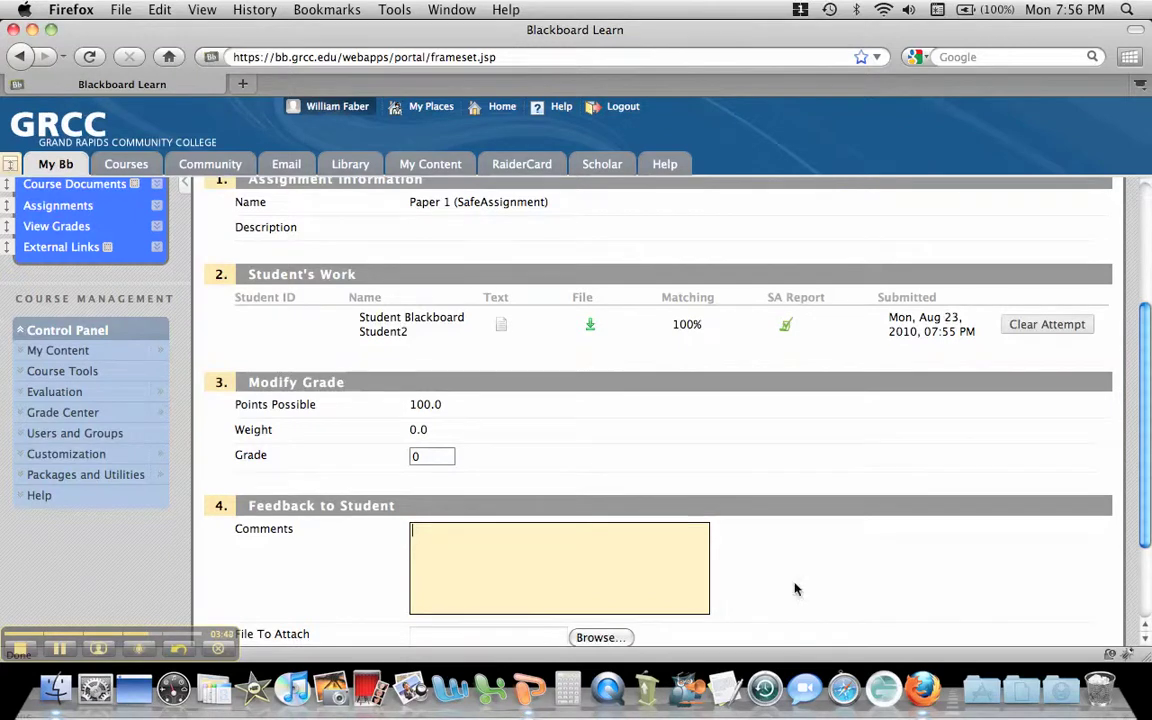
scroll(790, 589, "down", 3)
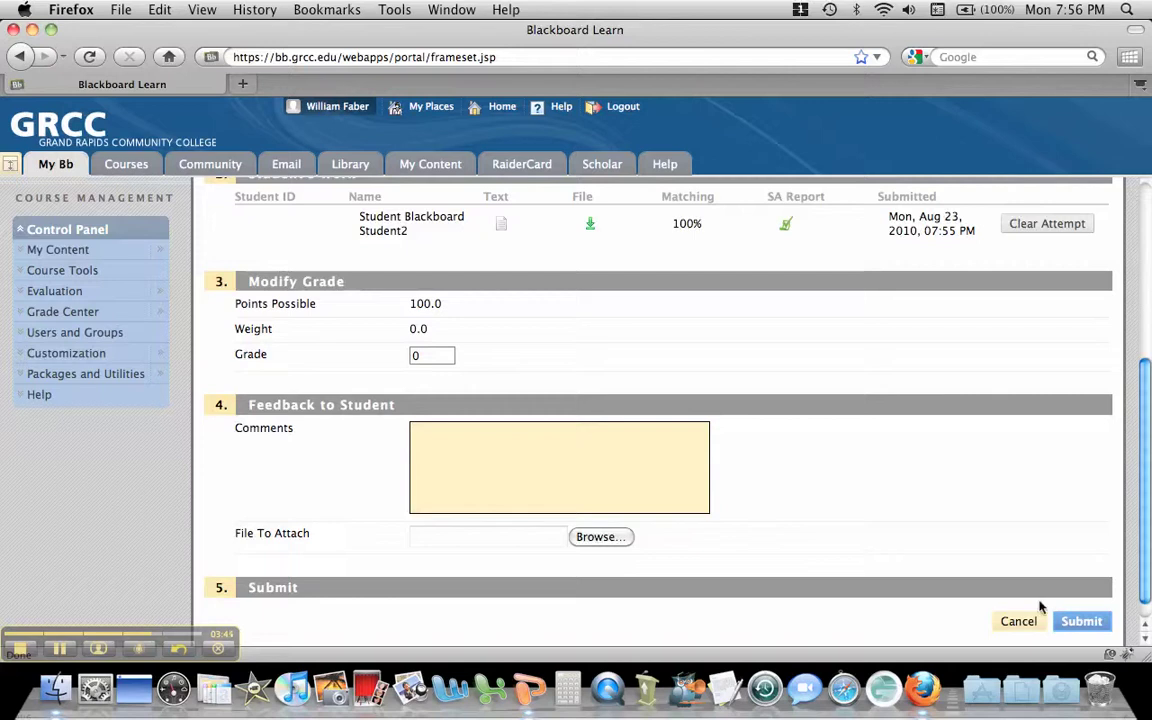
left_click(1082, 621)
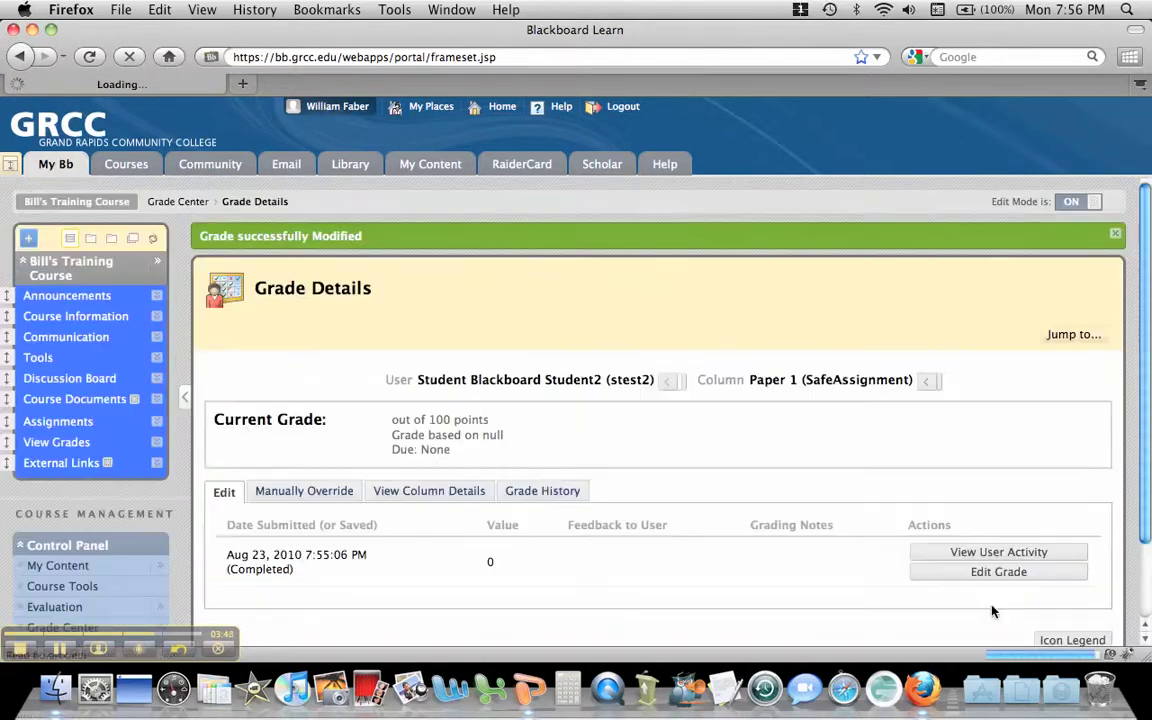
Step: Review the student's Paper 1 grade details and return to the Full Grade Center
scroll(928, 601, "down", 3)
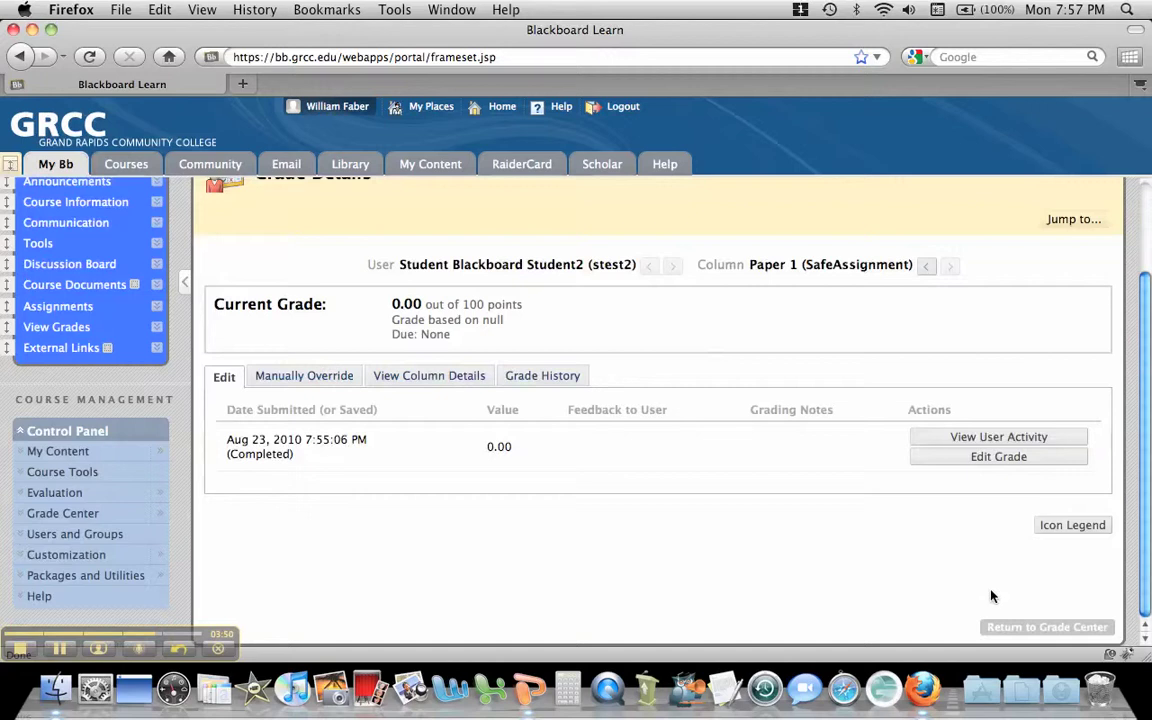
scroll(968, 584, "up", 2)
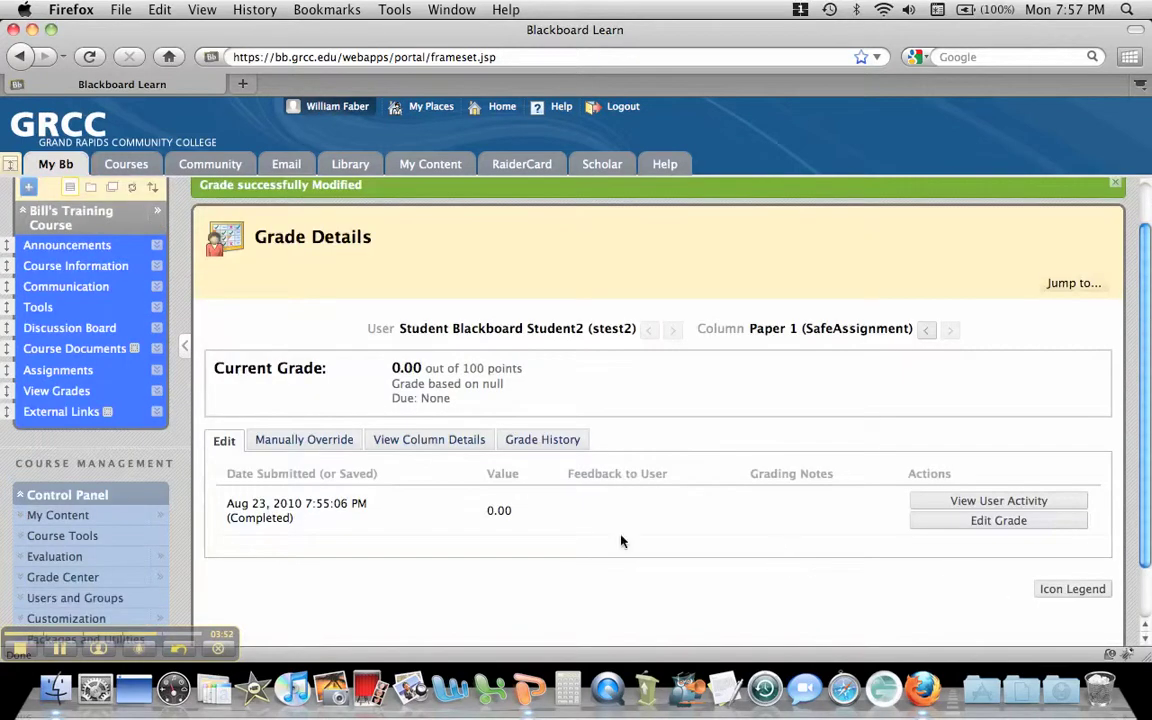
scroll(256, 478, "down", 2)
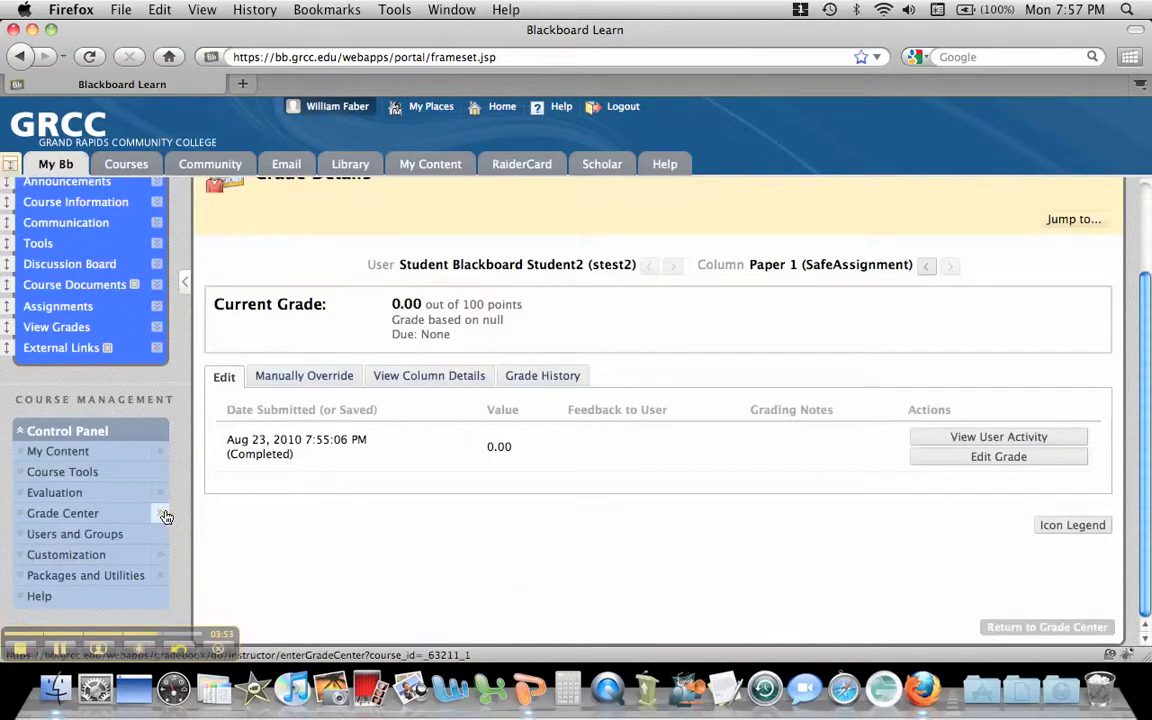
left_click(166, 516)
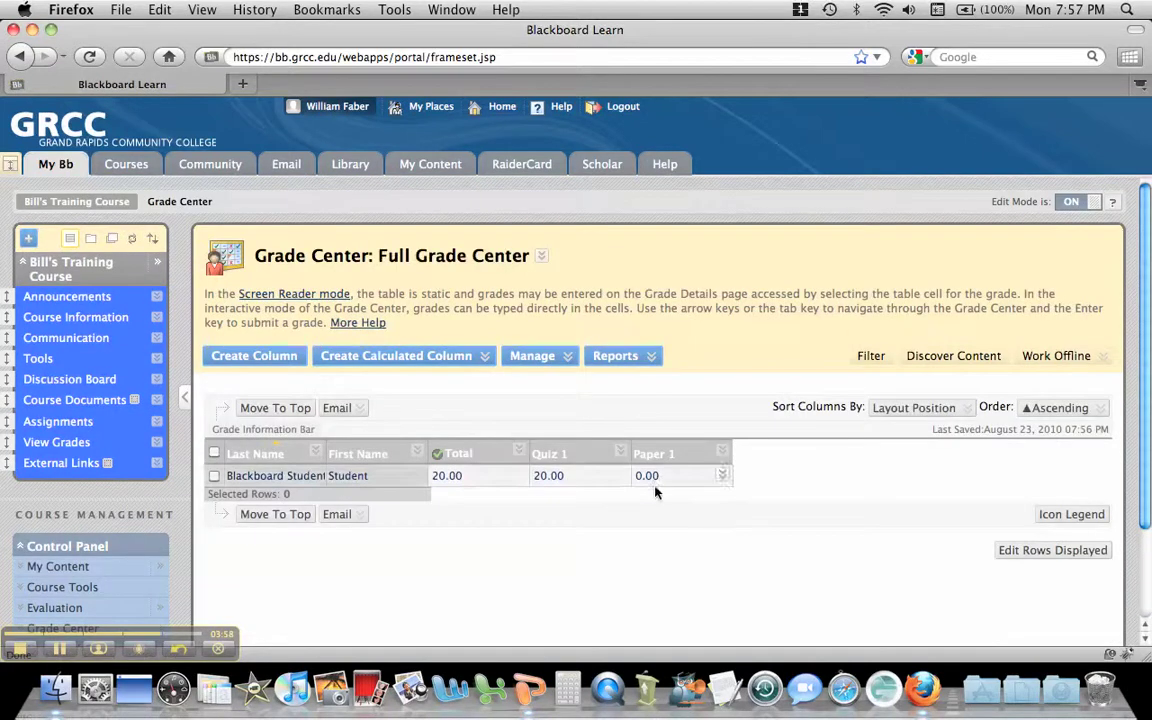
Step: Switch to the safeassign.pptx presentation in PowerPoint
left_click(530, 688)
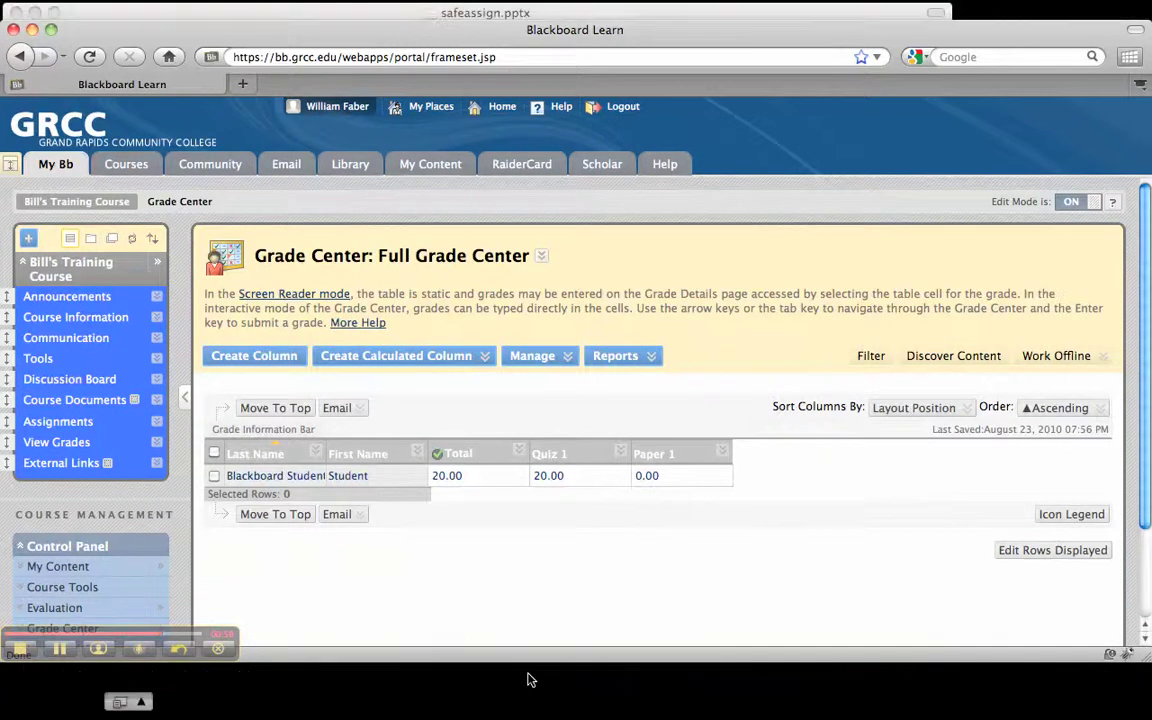